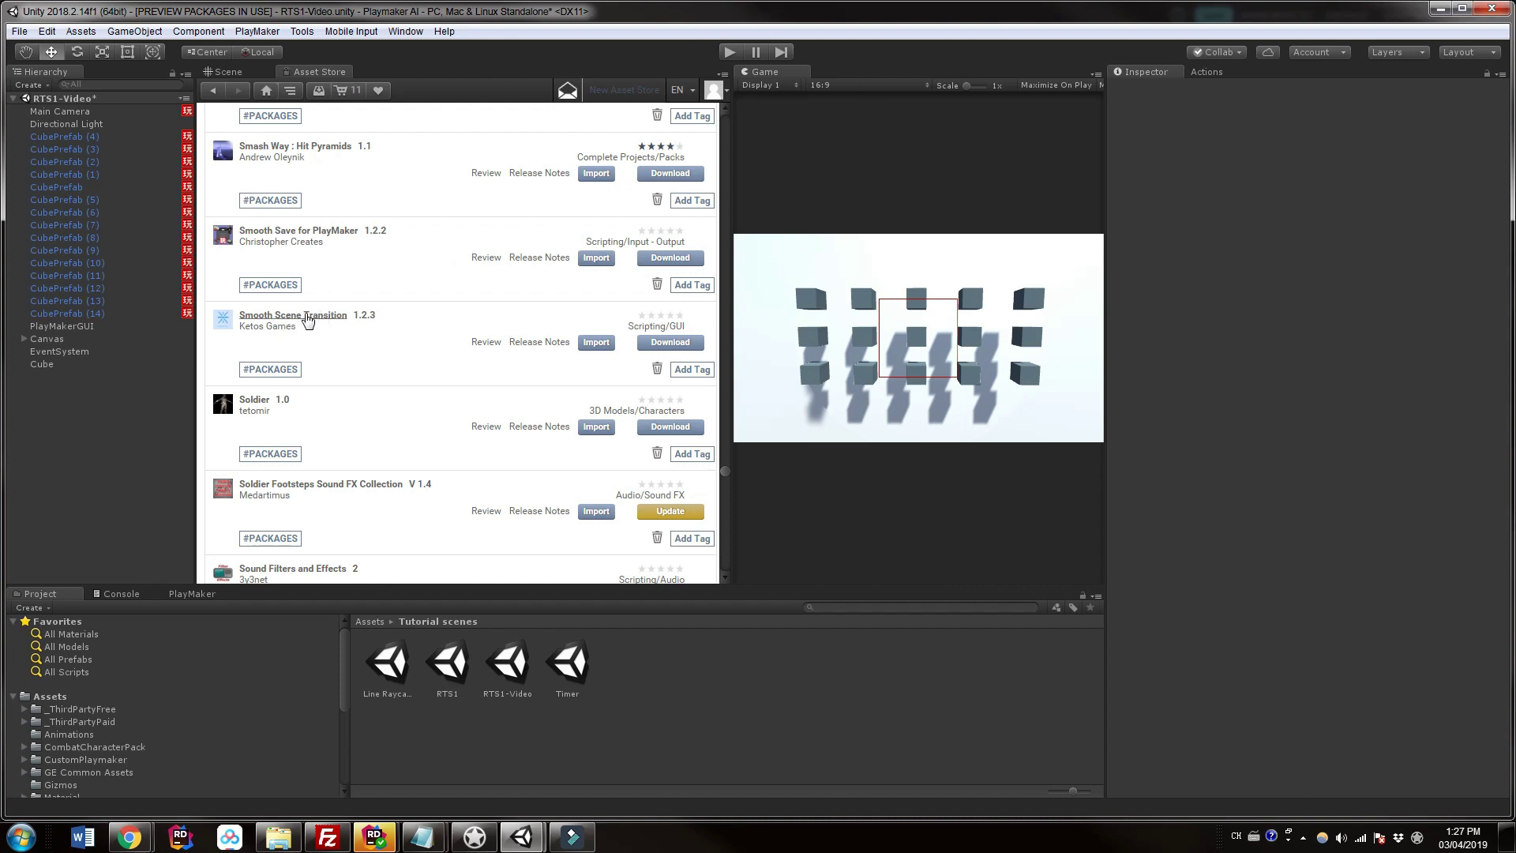
# Examine the imported KetosGames folders under _ThirdPartyPaid and Resources in the project assets
pyautogui.click(228, 72)
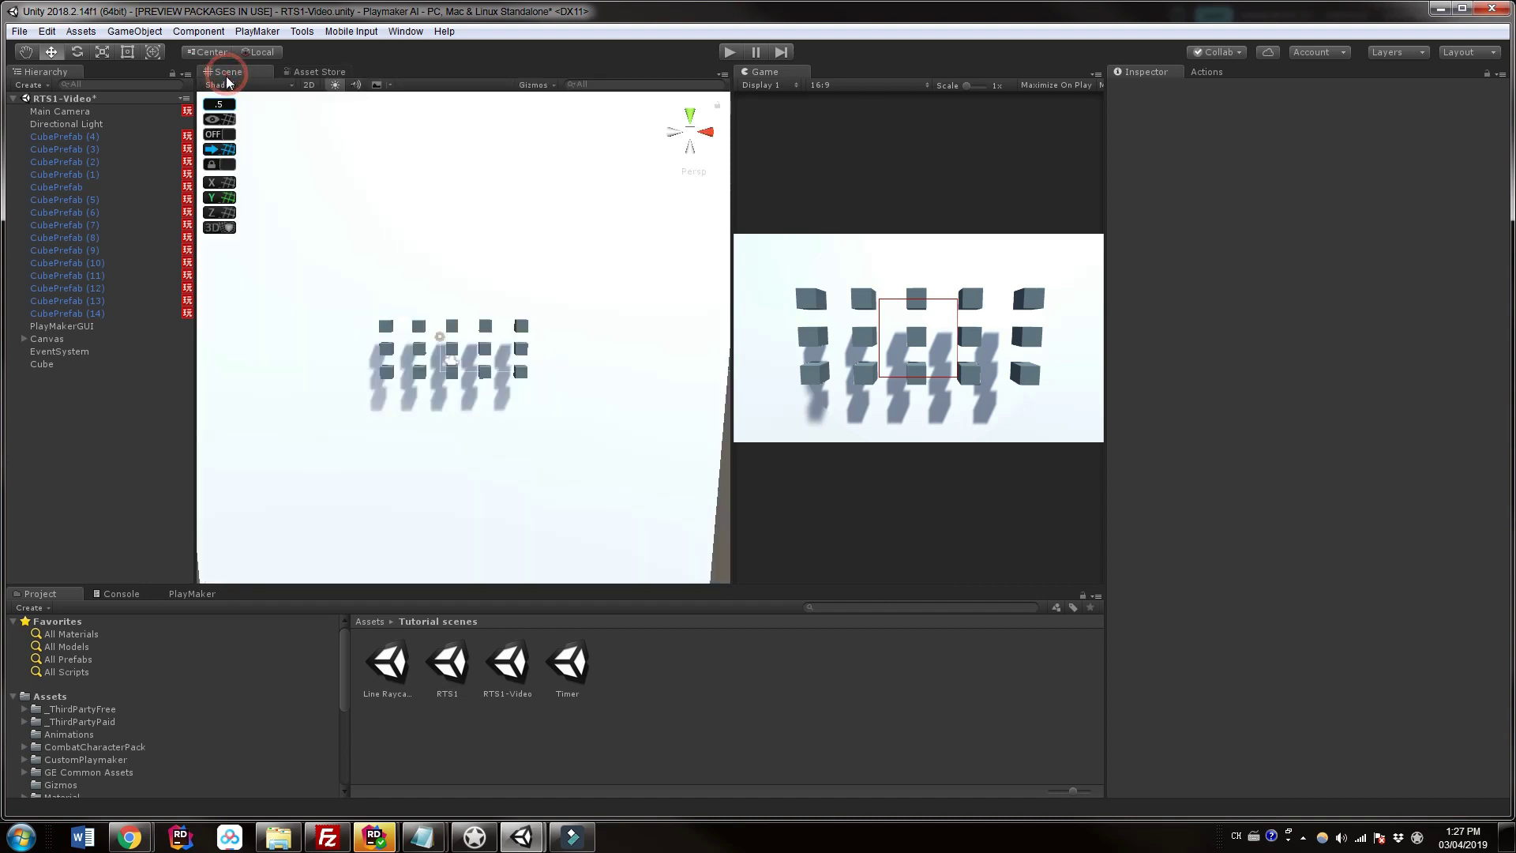
pyautogui.moveTo(186, 588); pyautogui.dragTo(230, 292)
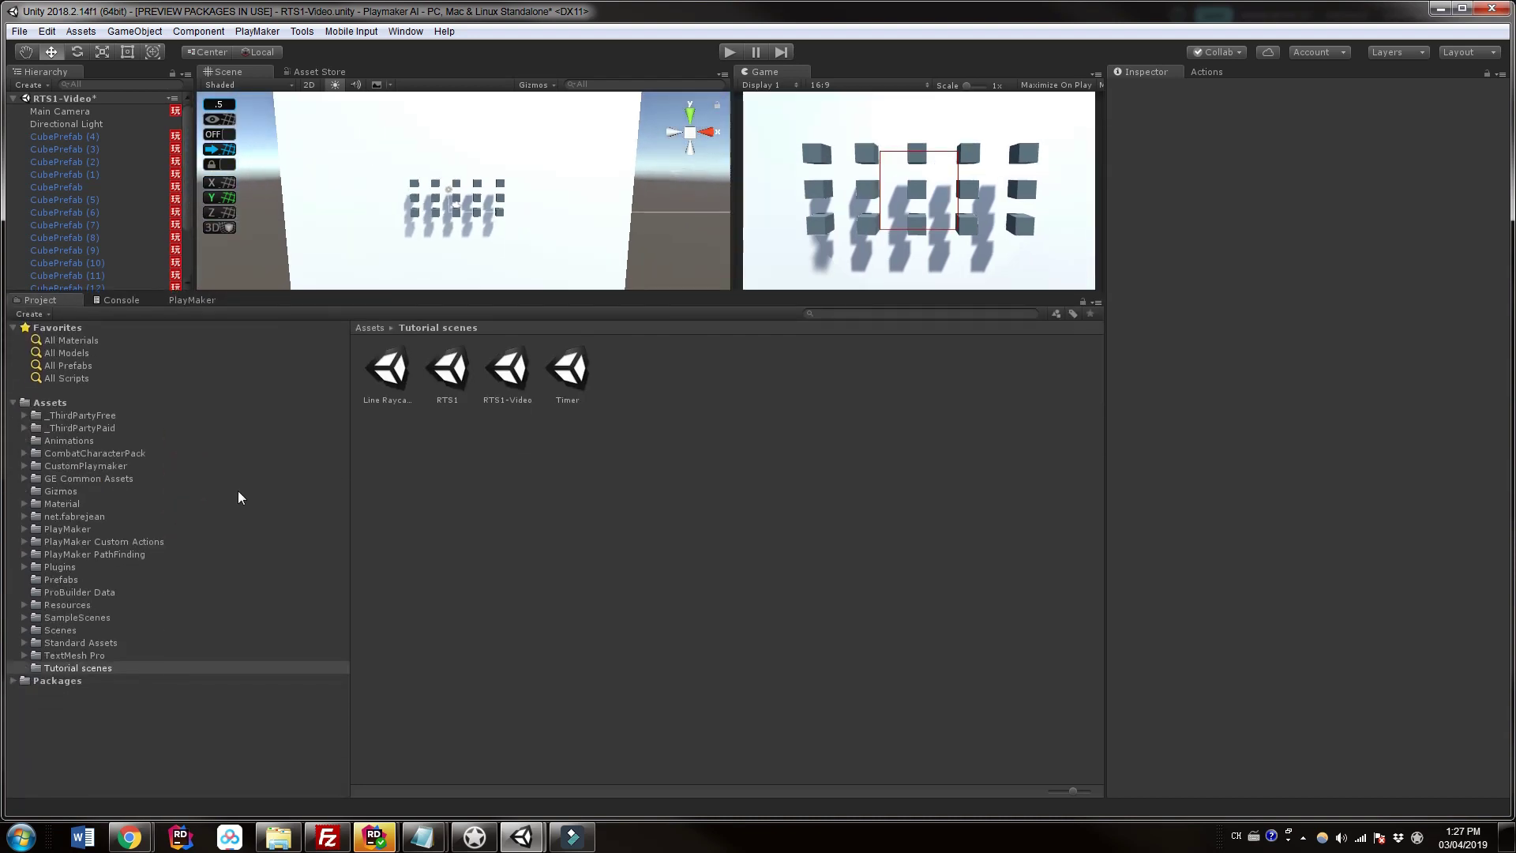
pyautogui.click(23, 427)
pyautogui.click(60, 441)
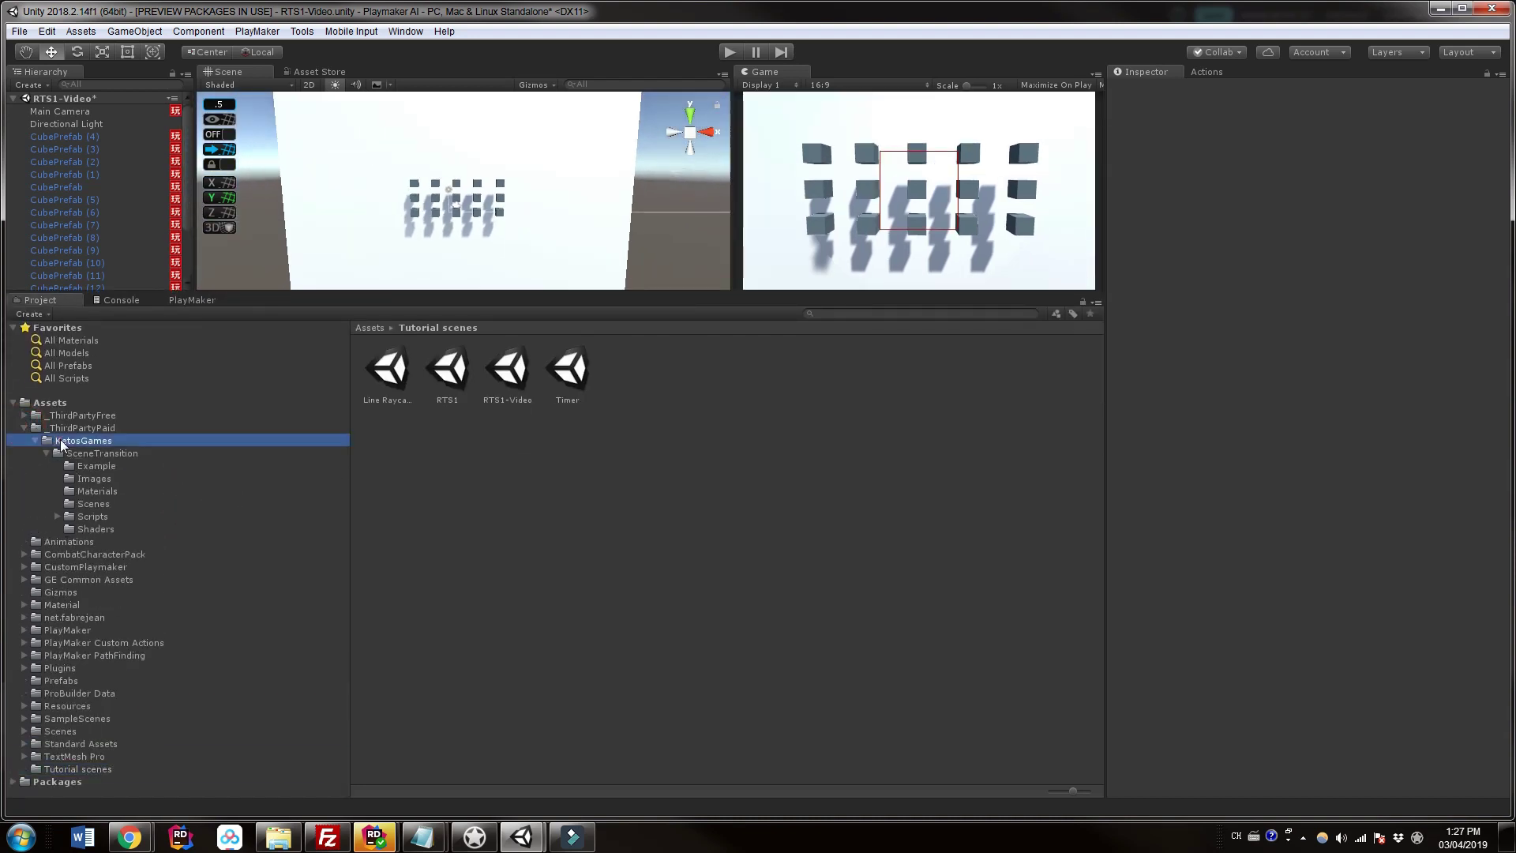
pyautogui.click(34, 440)
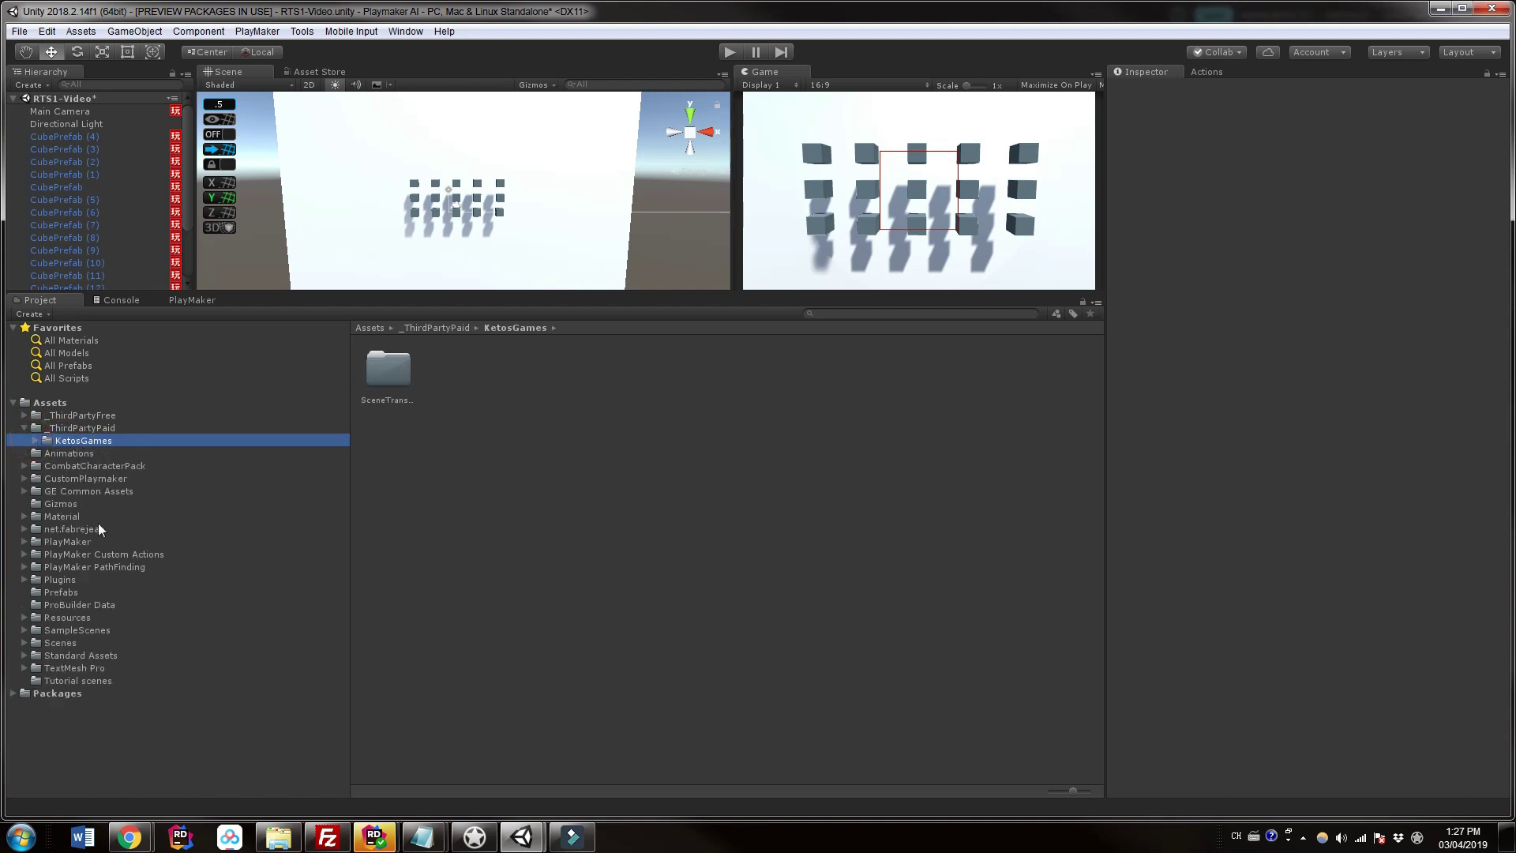
pyautogui.click(67, 618)
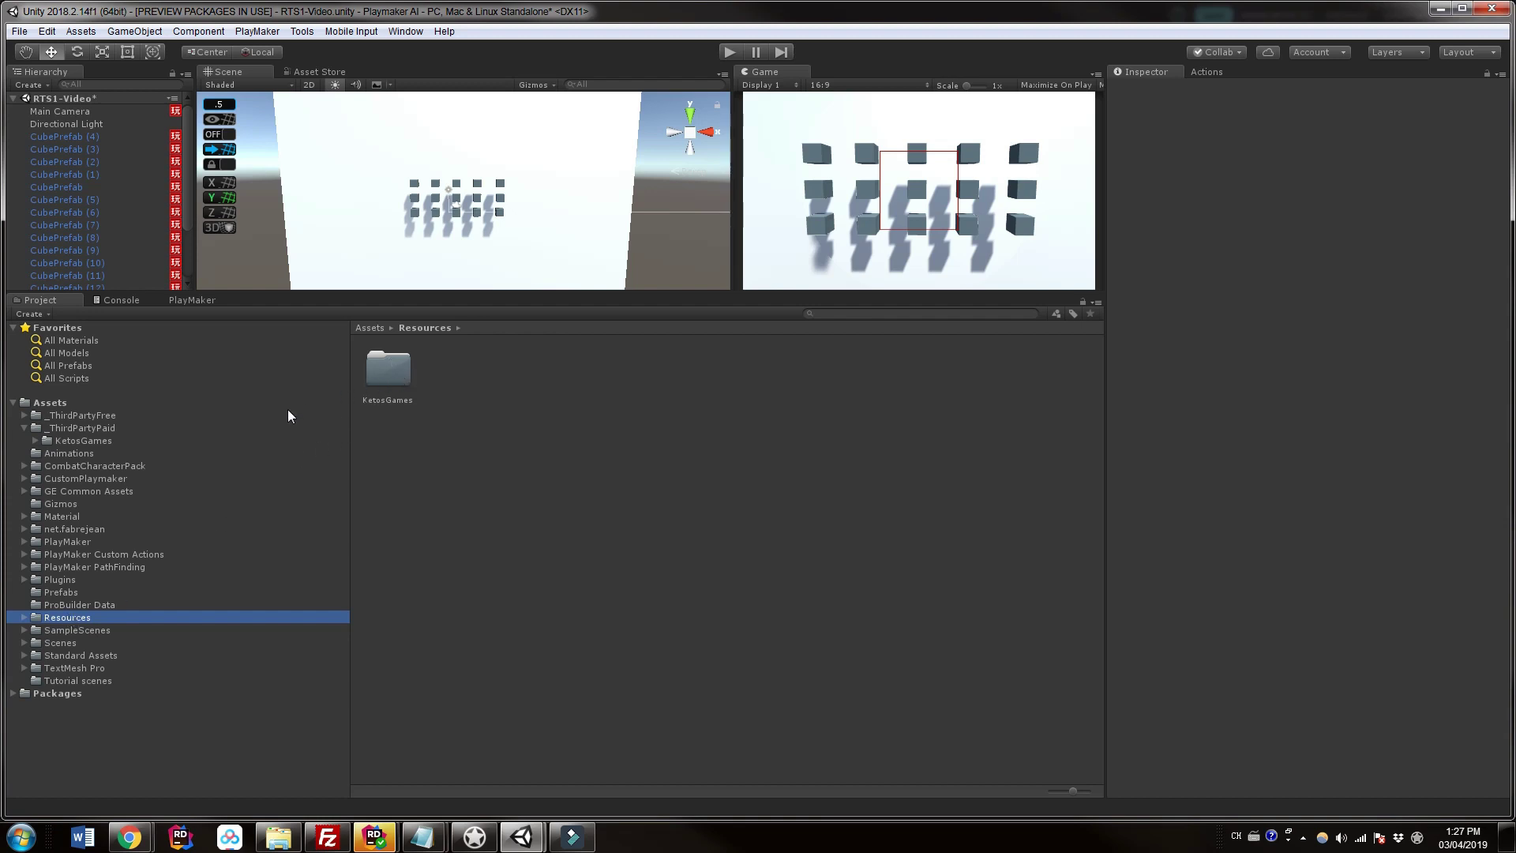
pyautogui.click(118, 427)
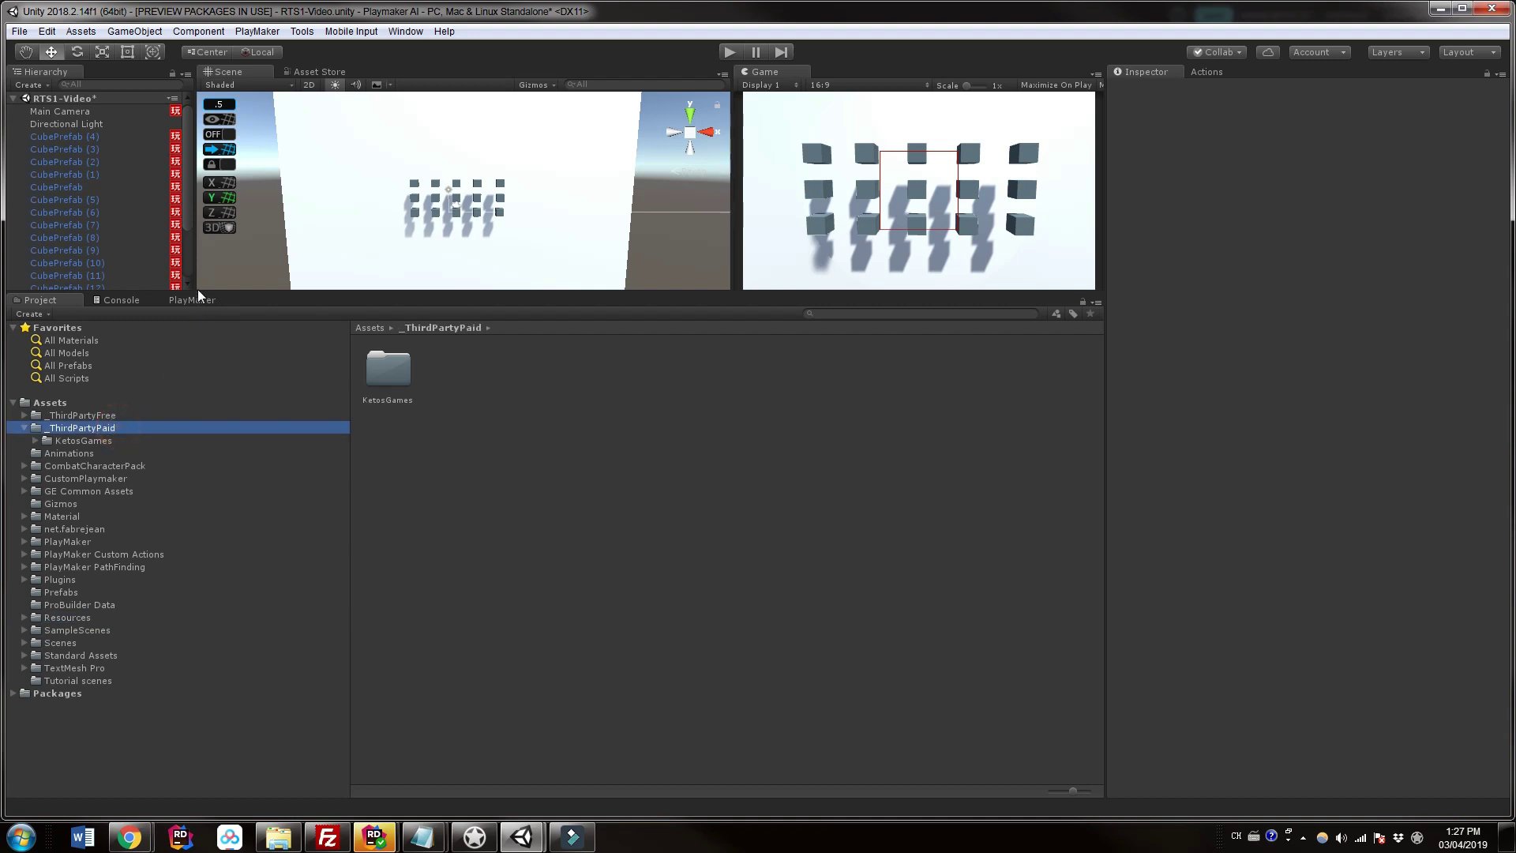
# Create an empty GameObject in the scene, add a PlayMakerFSM component to it and open its FSM for editing
pyautogui.moveTo(197, 289); pyautogui.dragTo(213, 422)
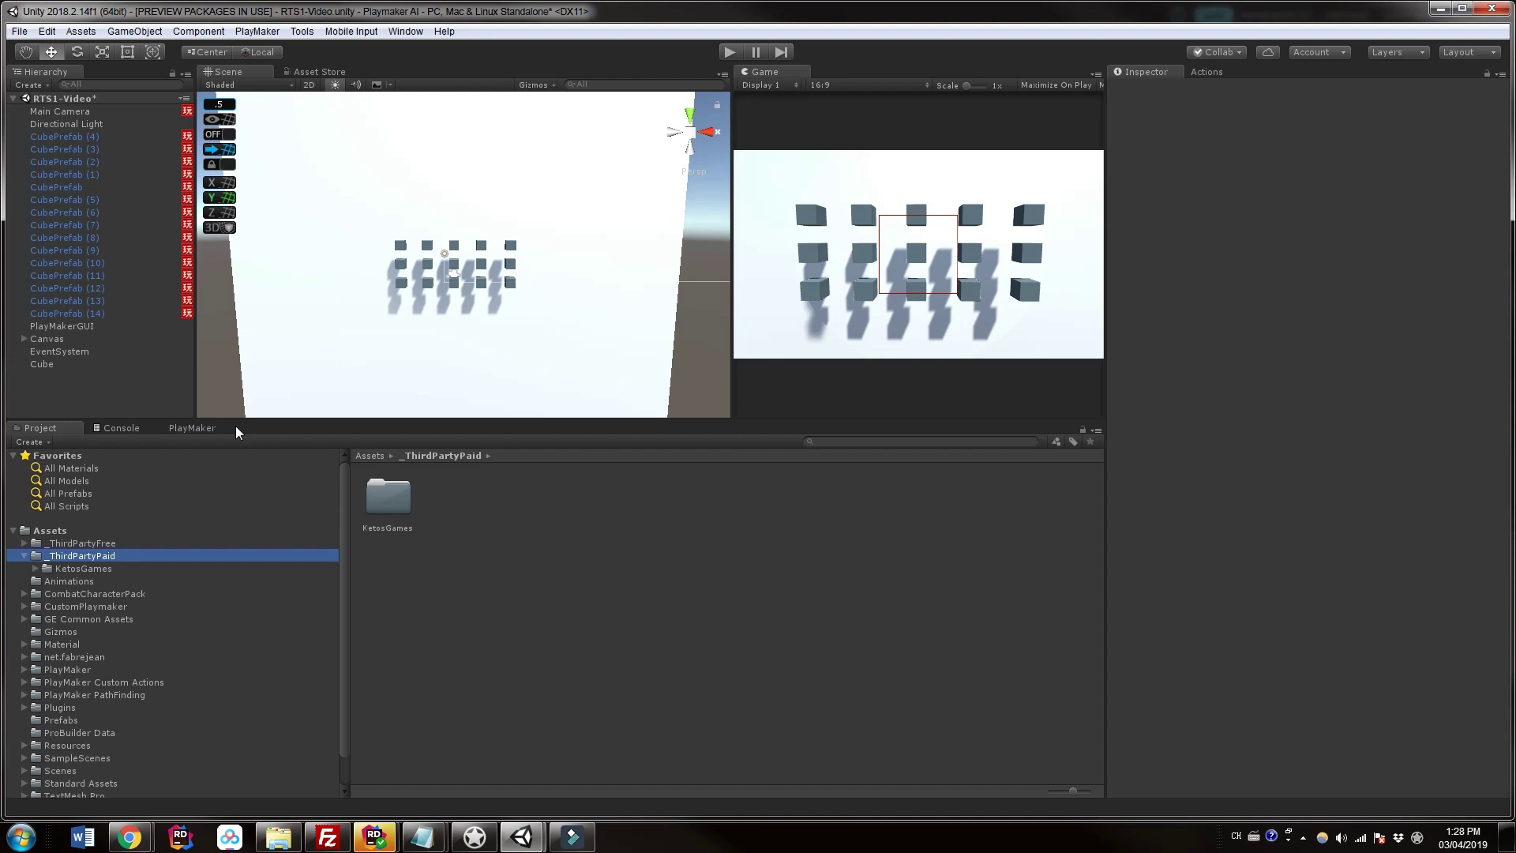
pyautogui.rightClick(52, 380)
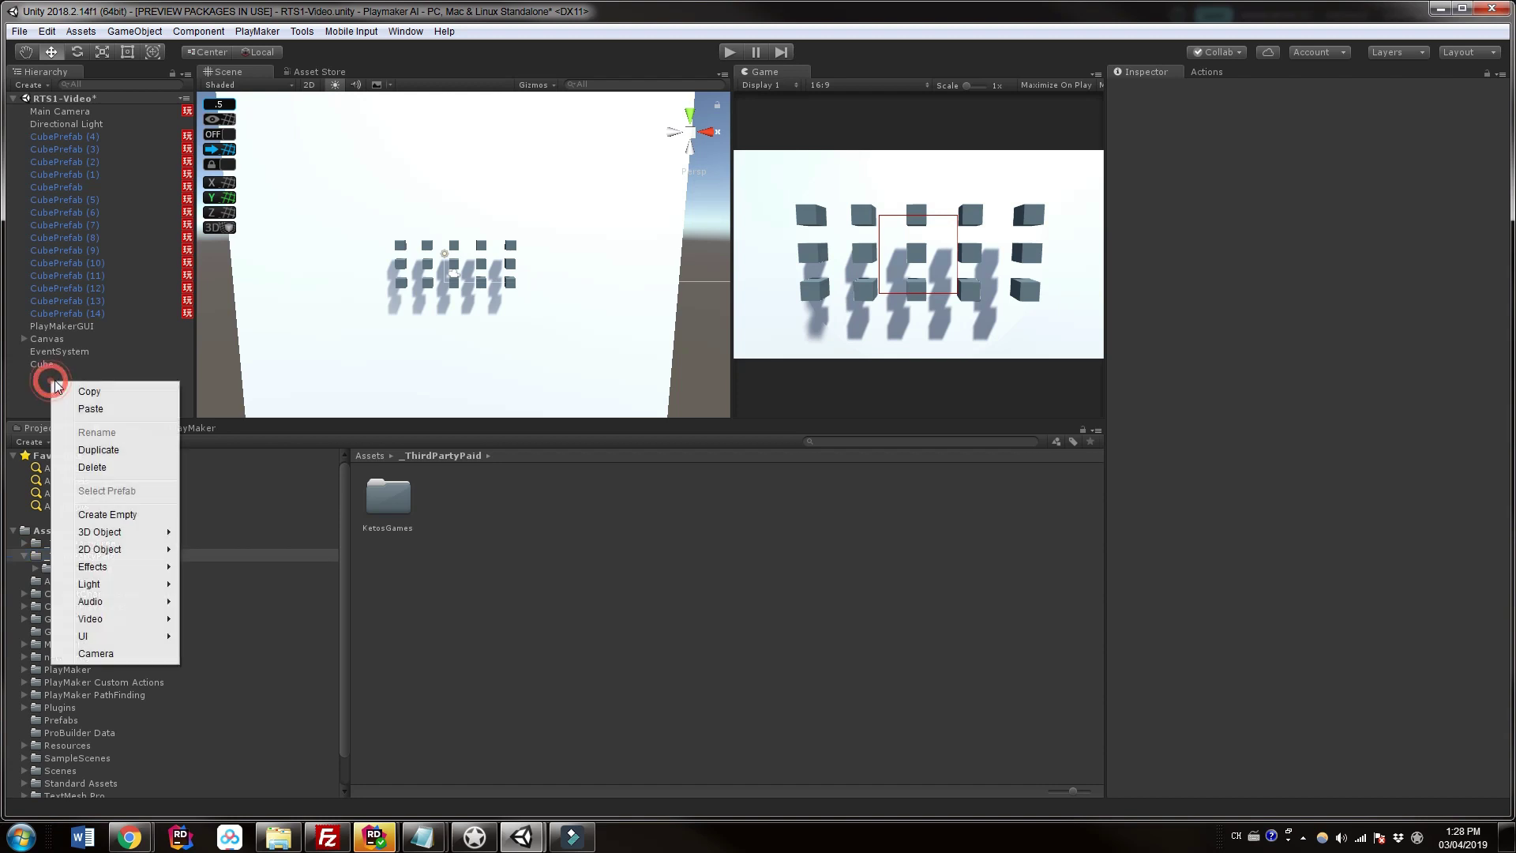
pyautogui.click(124, 513)
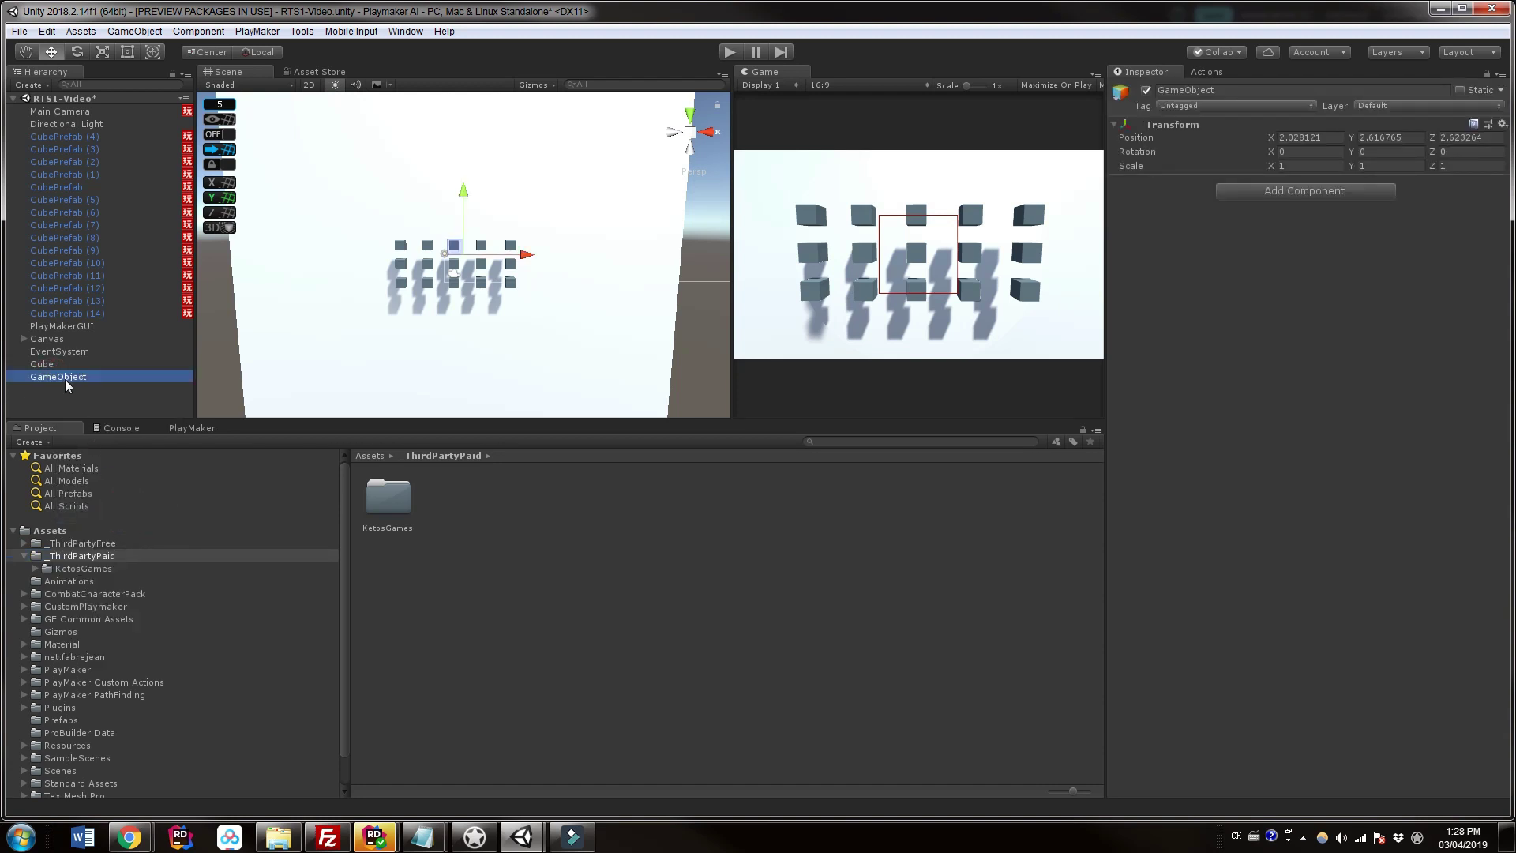
pyautogui.click(1257, 190)
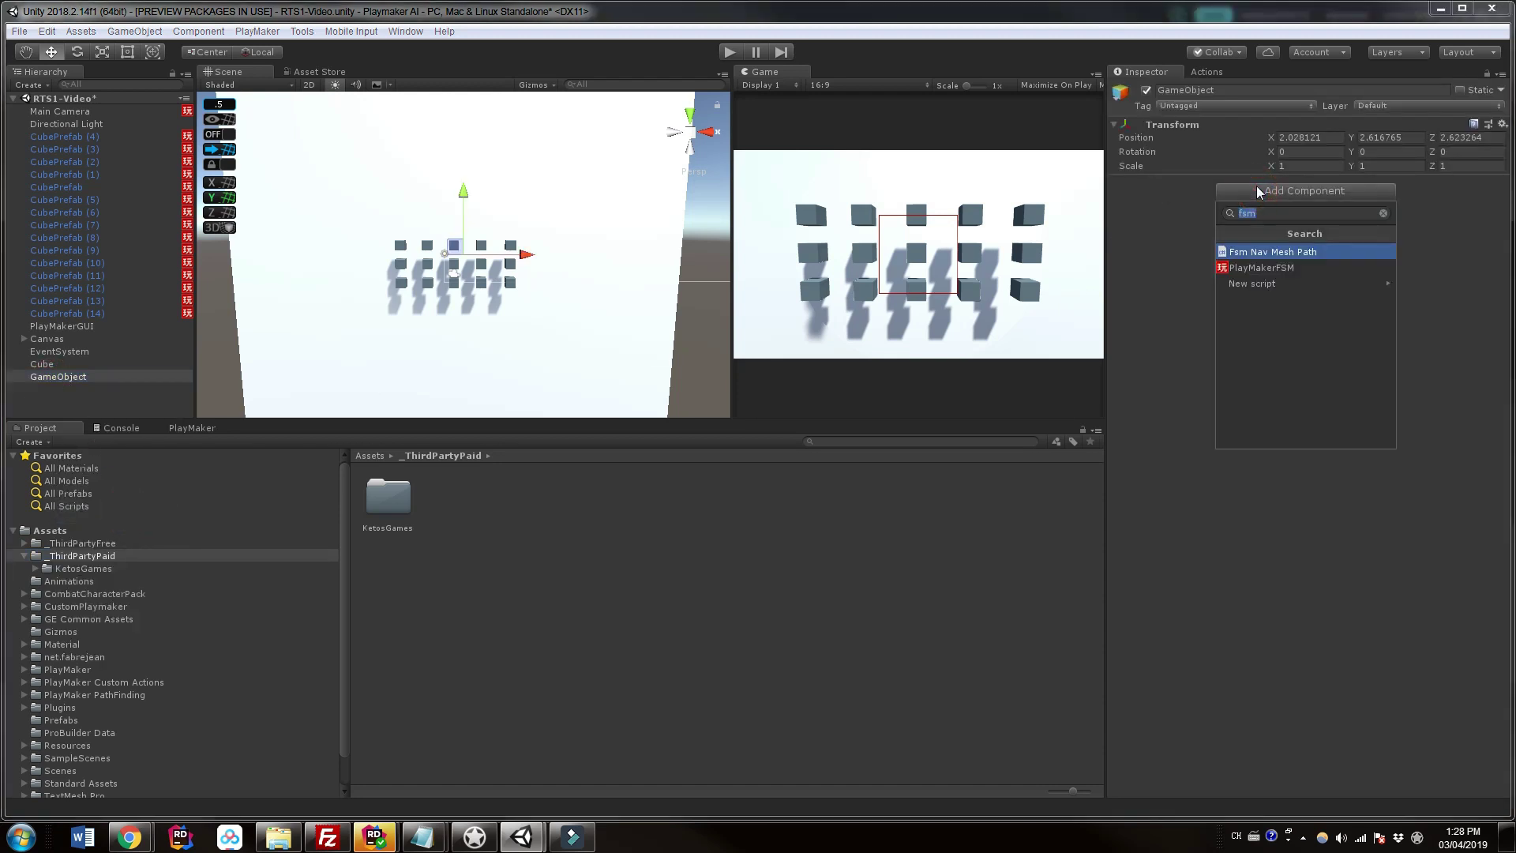
pyautogui.click(1247, 270)
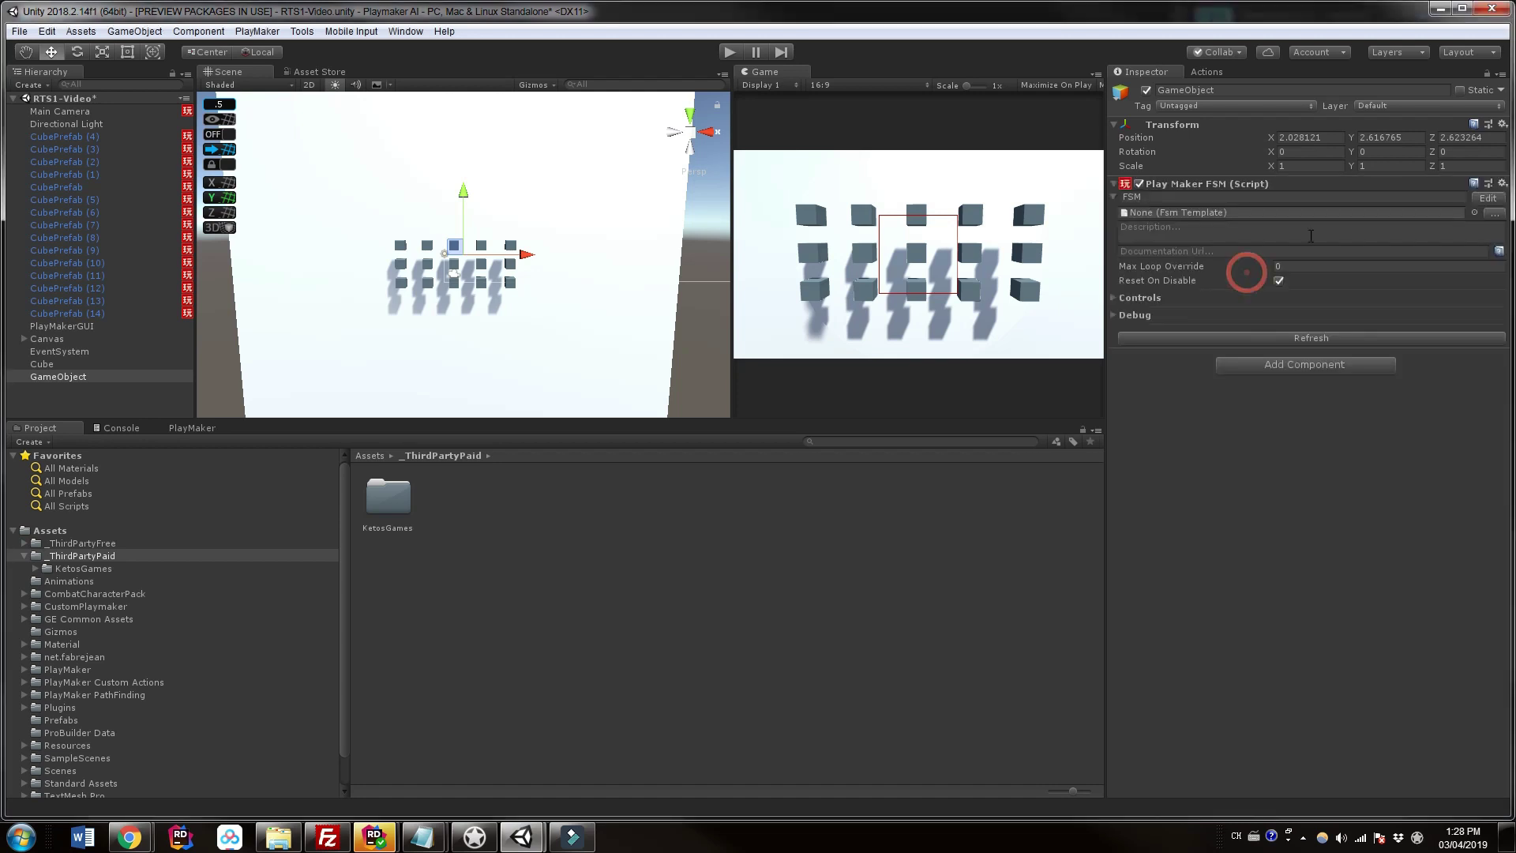
pyautogui.click(1486, 198)
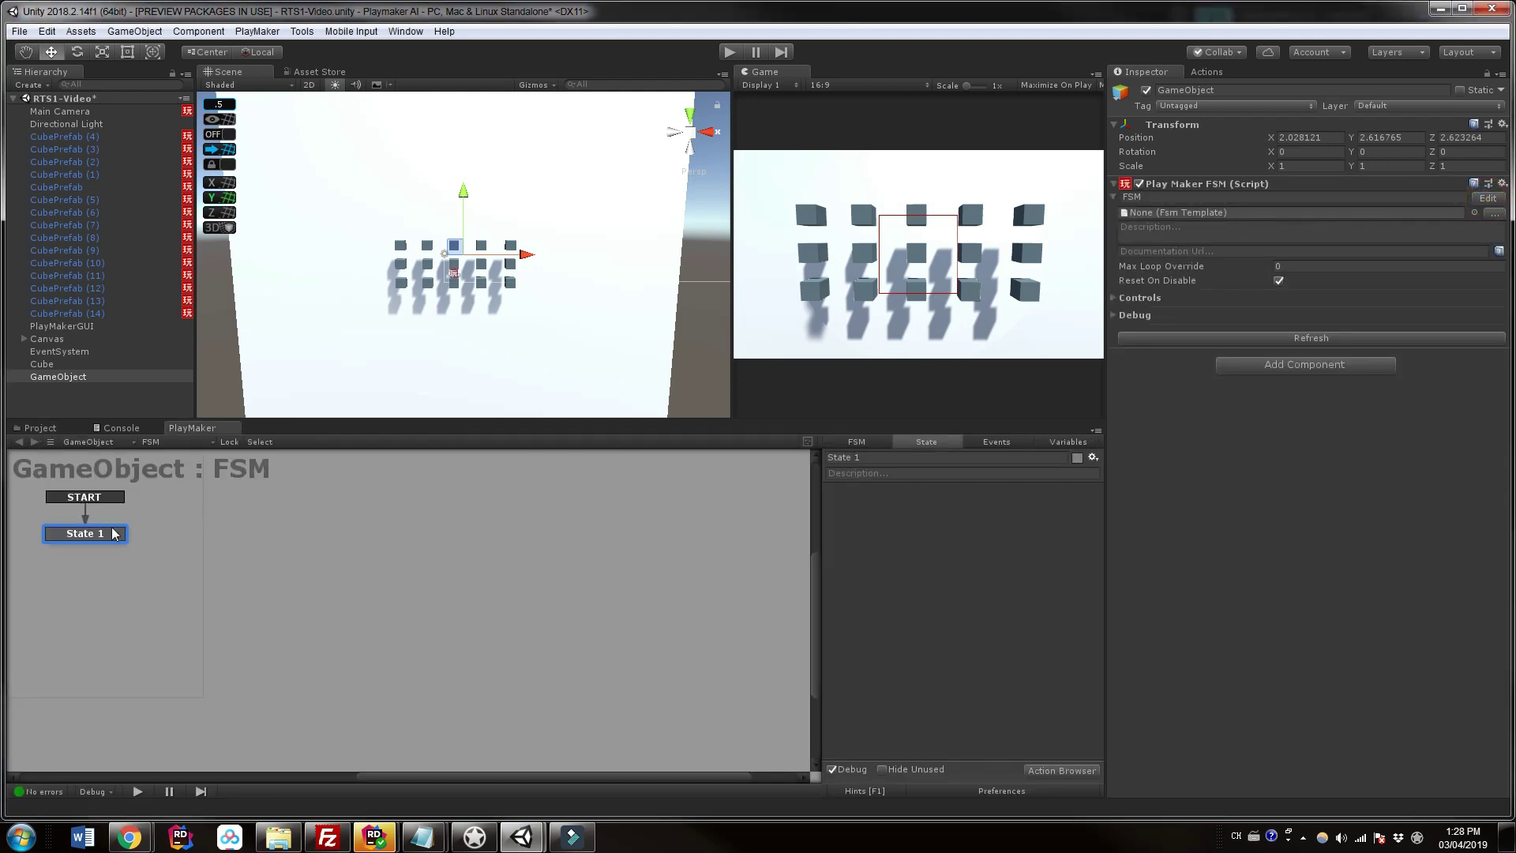
# Add a Wait action to State 1 and set its time to 2
pyautogui.click(1204, 71)
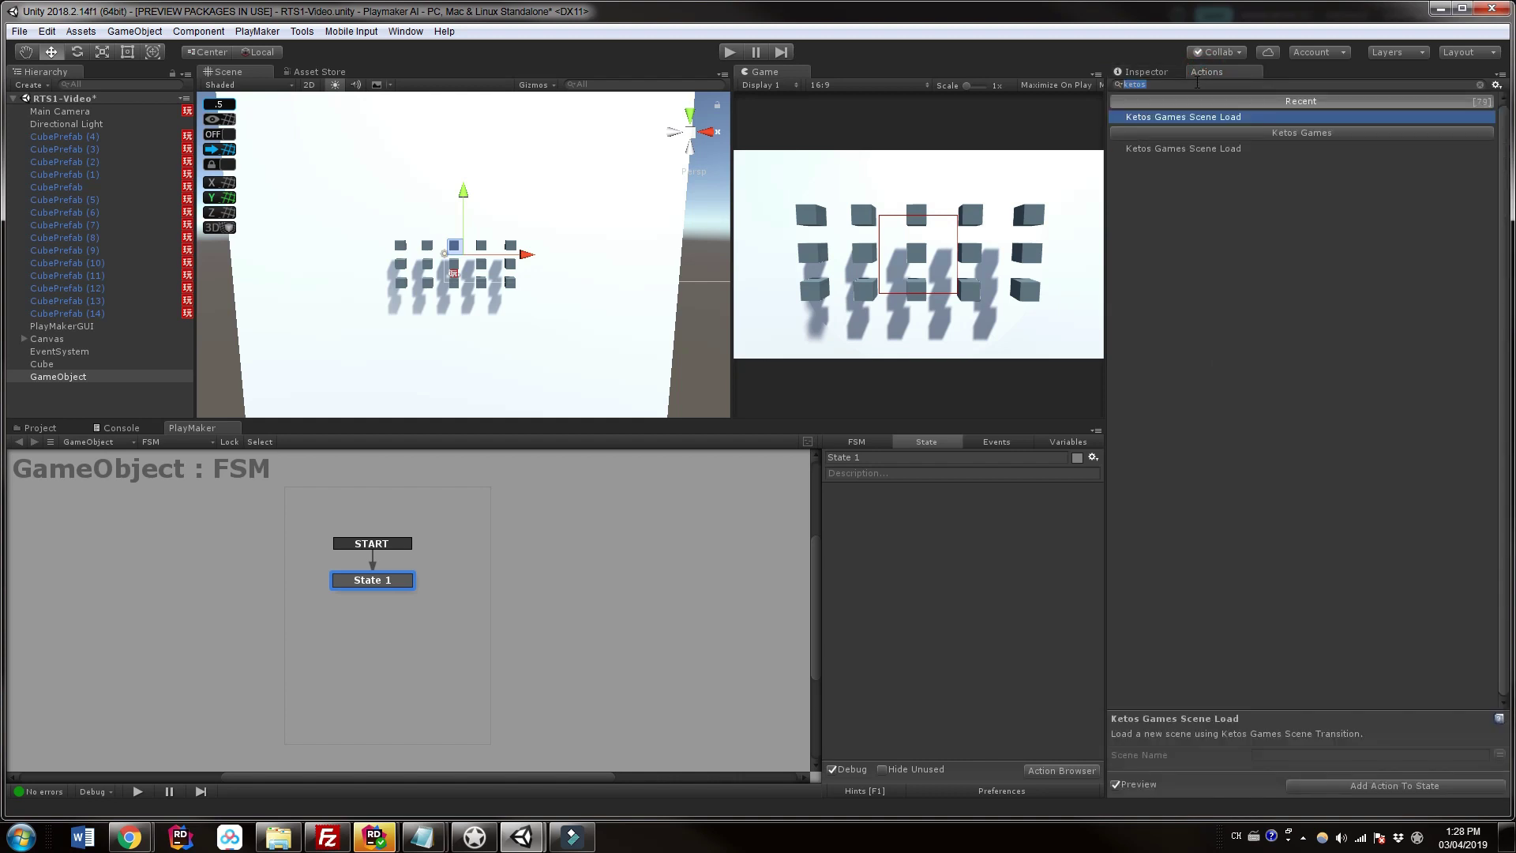
pyautogui.write('wait')
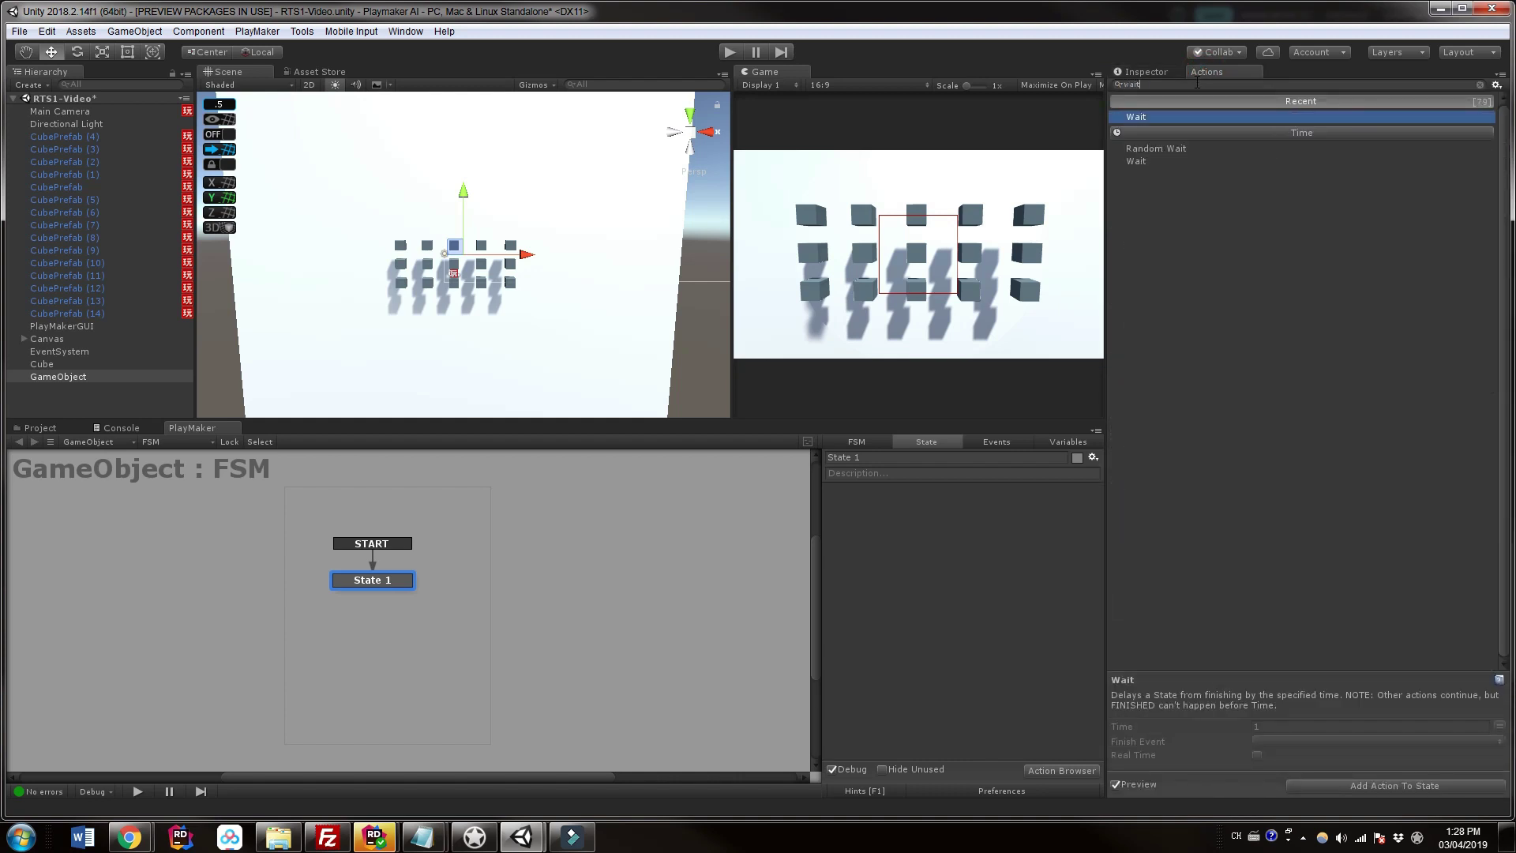
pyautogui.doubleClick(1152, 117)
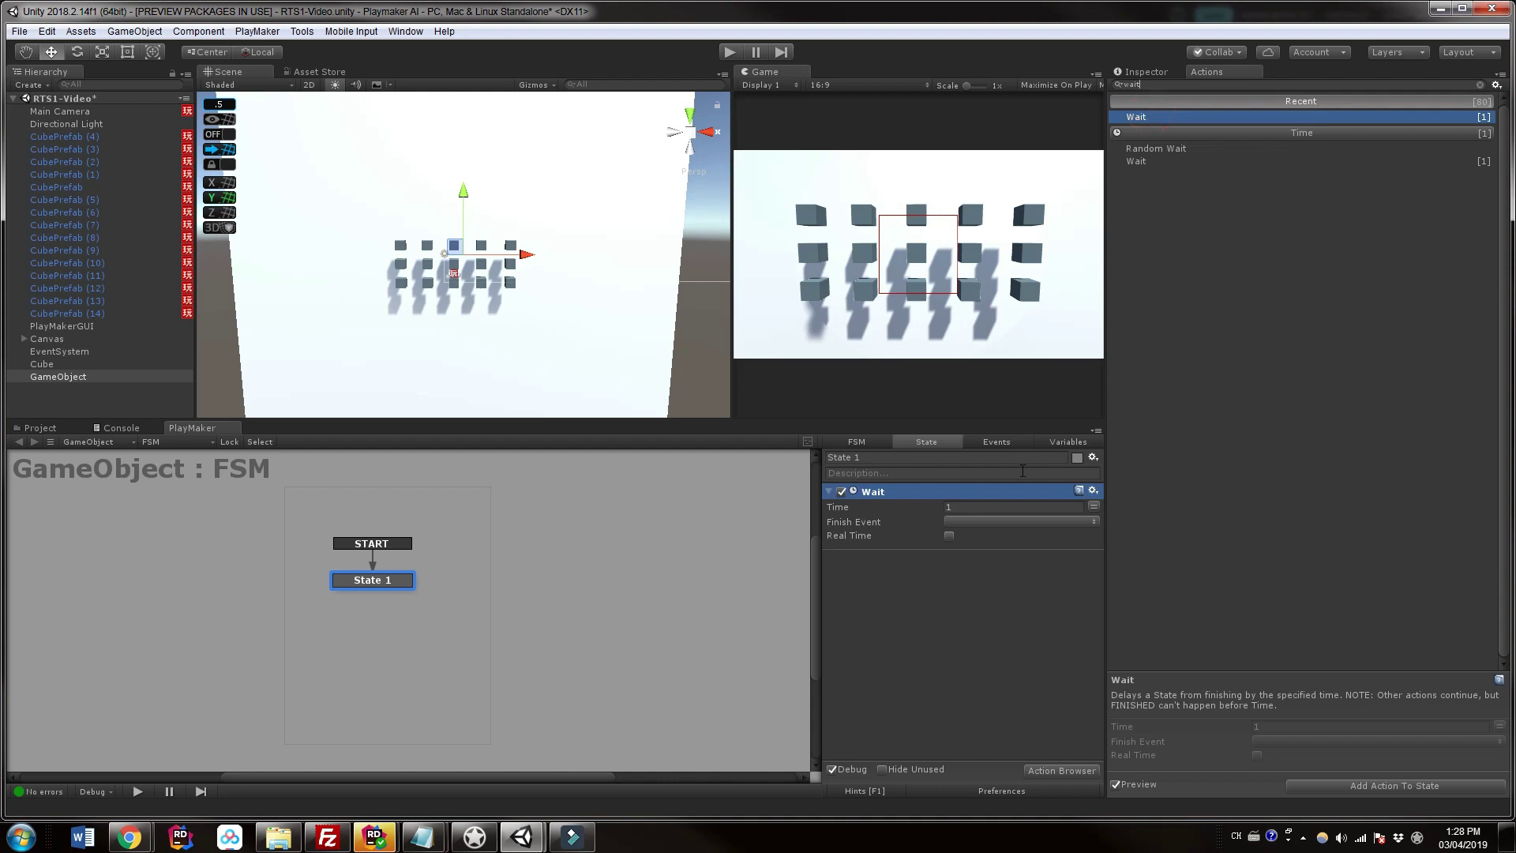
pyautogui.click(989, 507)
pyautogui.write('2')
# Create a new event named "wait" as the Wait action's finish event and add it as a transition on State 1
pyautogui.click(990, 523)
pyautogui.click(996, 614)
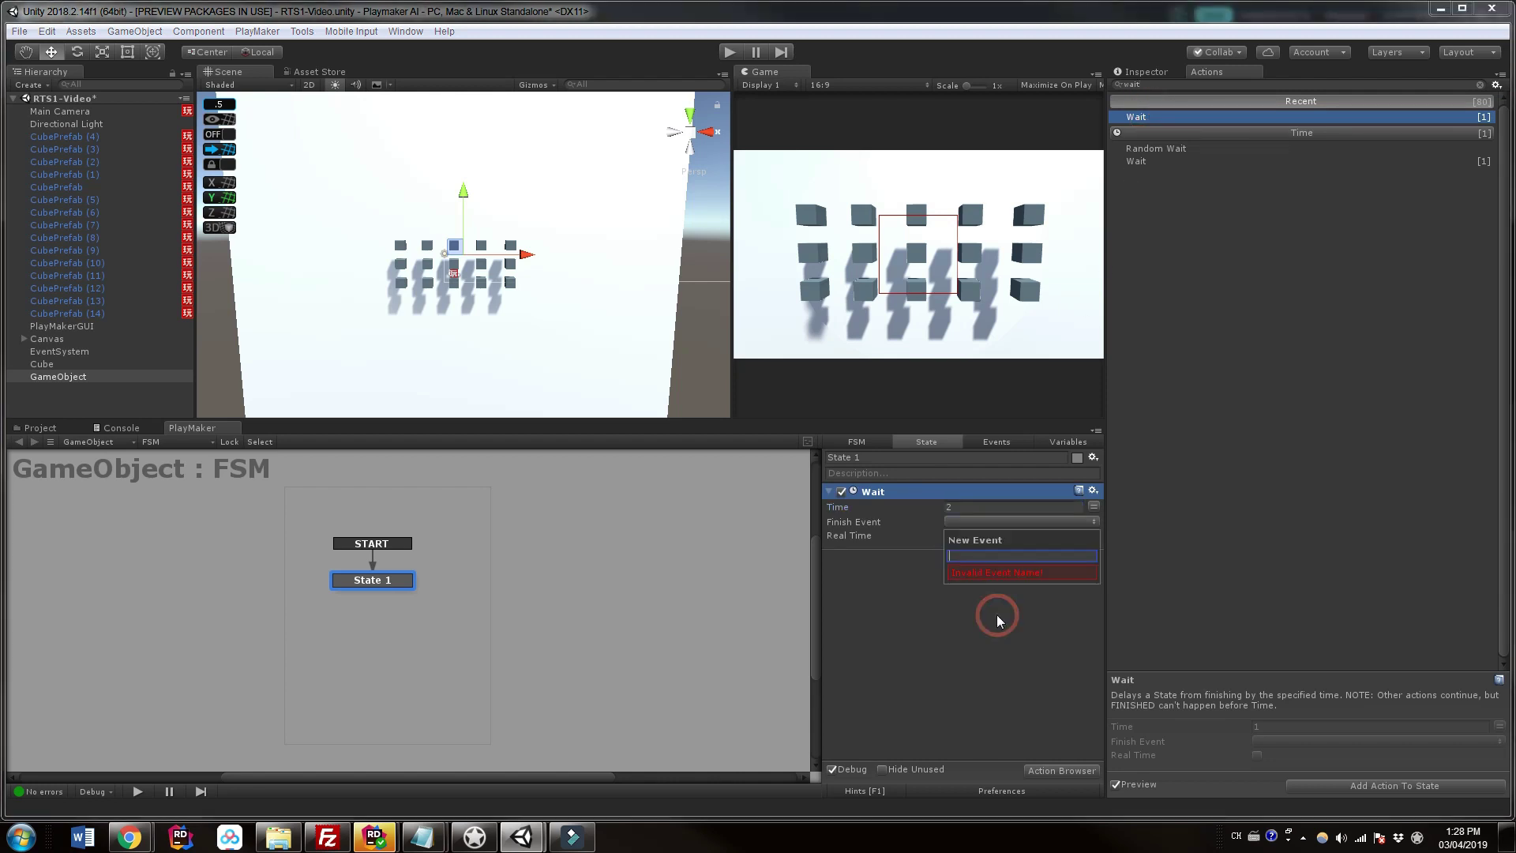
pyautogui.write('wait')
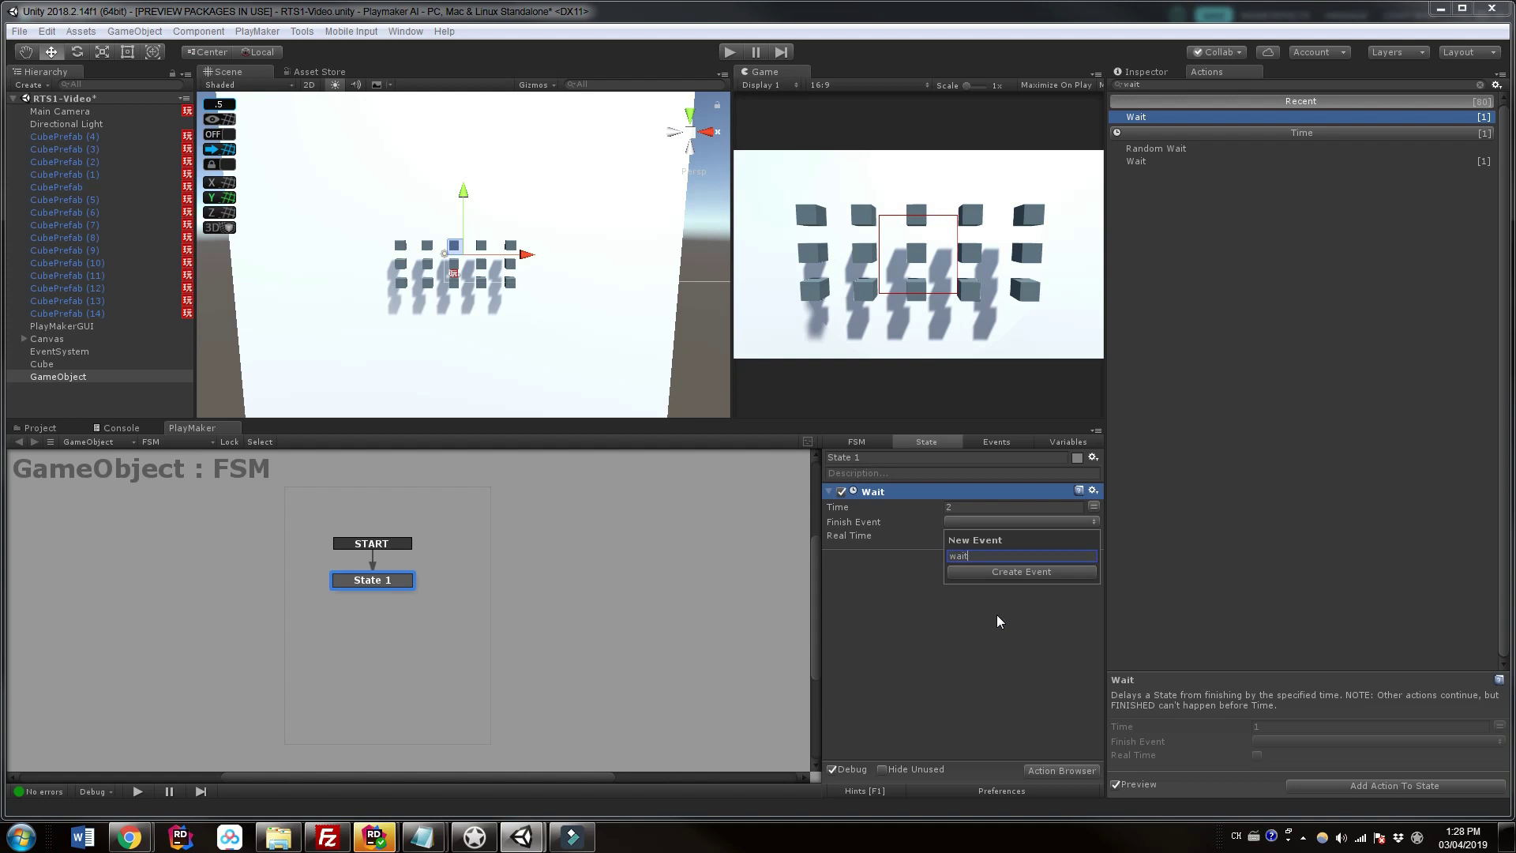
pyautogui.press('Return')
pyautogui.click(976, 542)
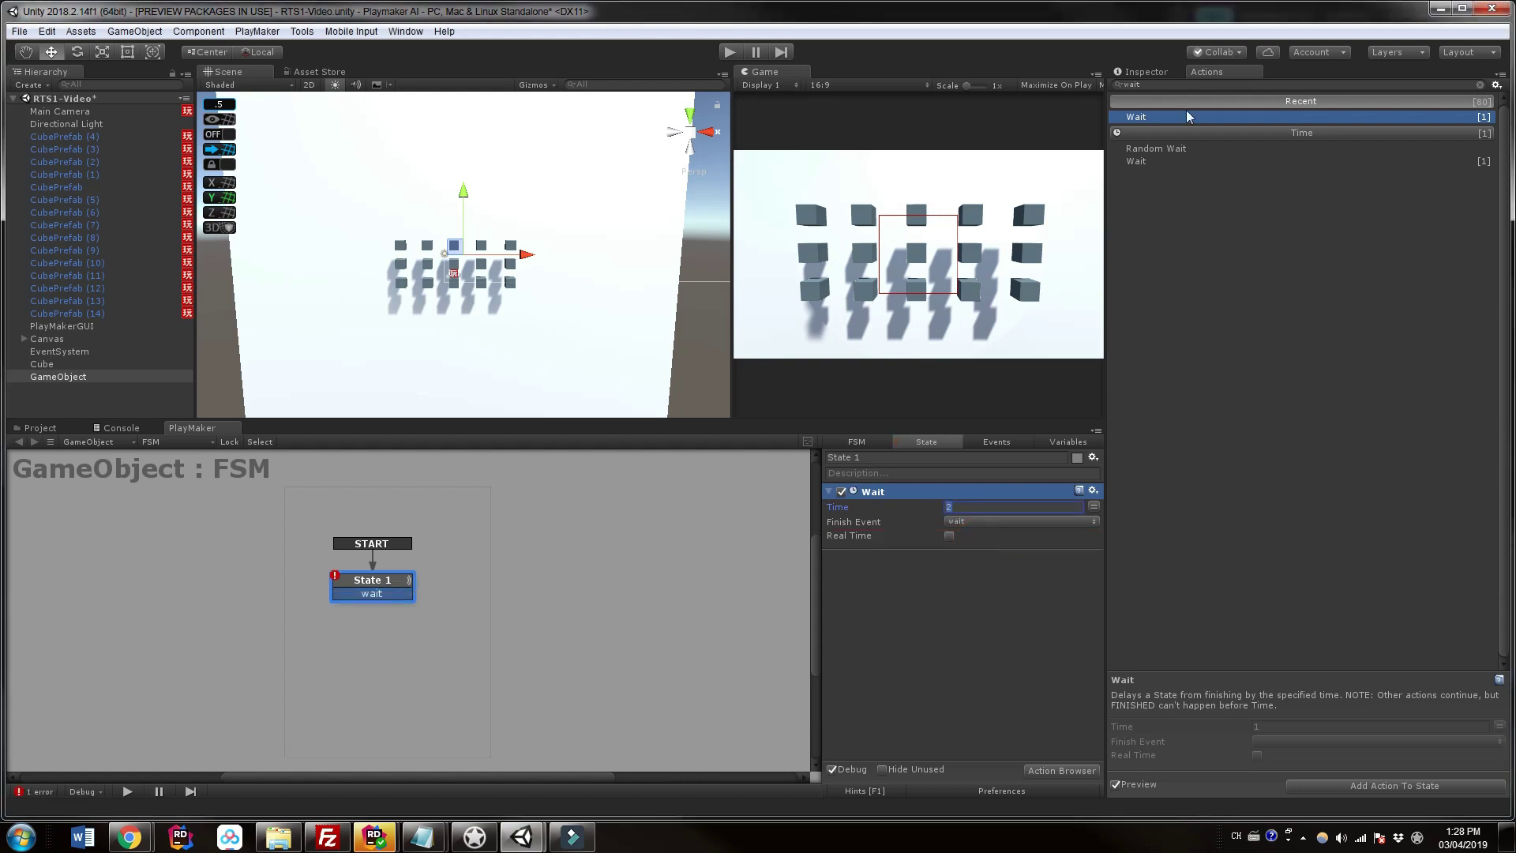
# Find the Ketos Games Scene Load action and place it in the FSM graph beside State 1 as a new state
pyautogui.click(1169, 88)
pyautogui.write('ke')
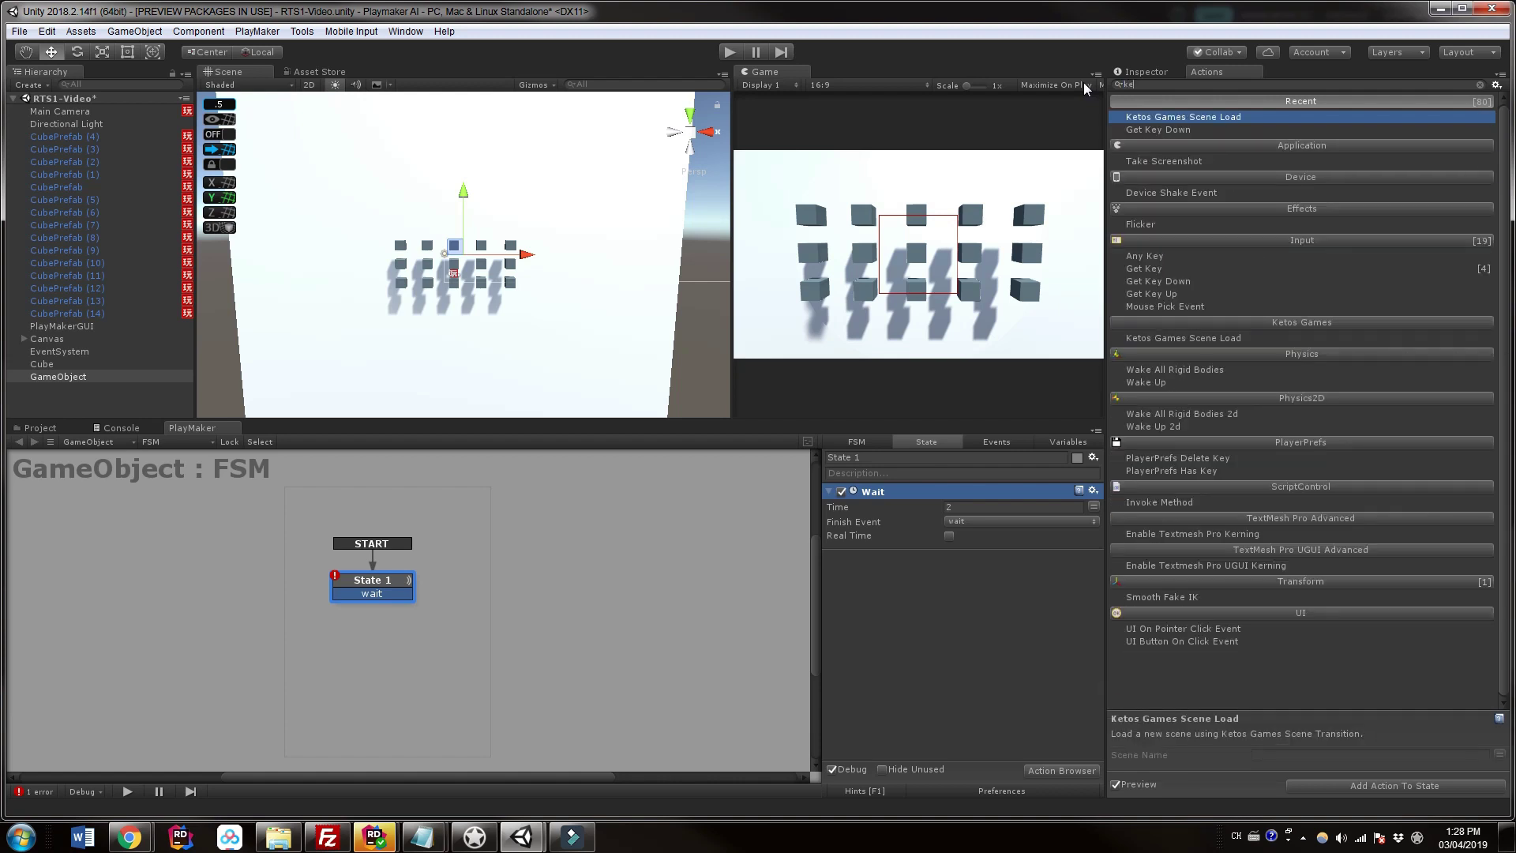
pyautogui.write('to')
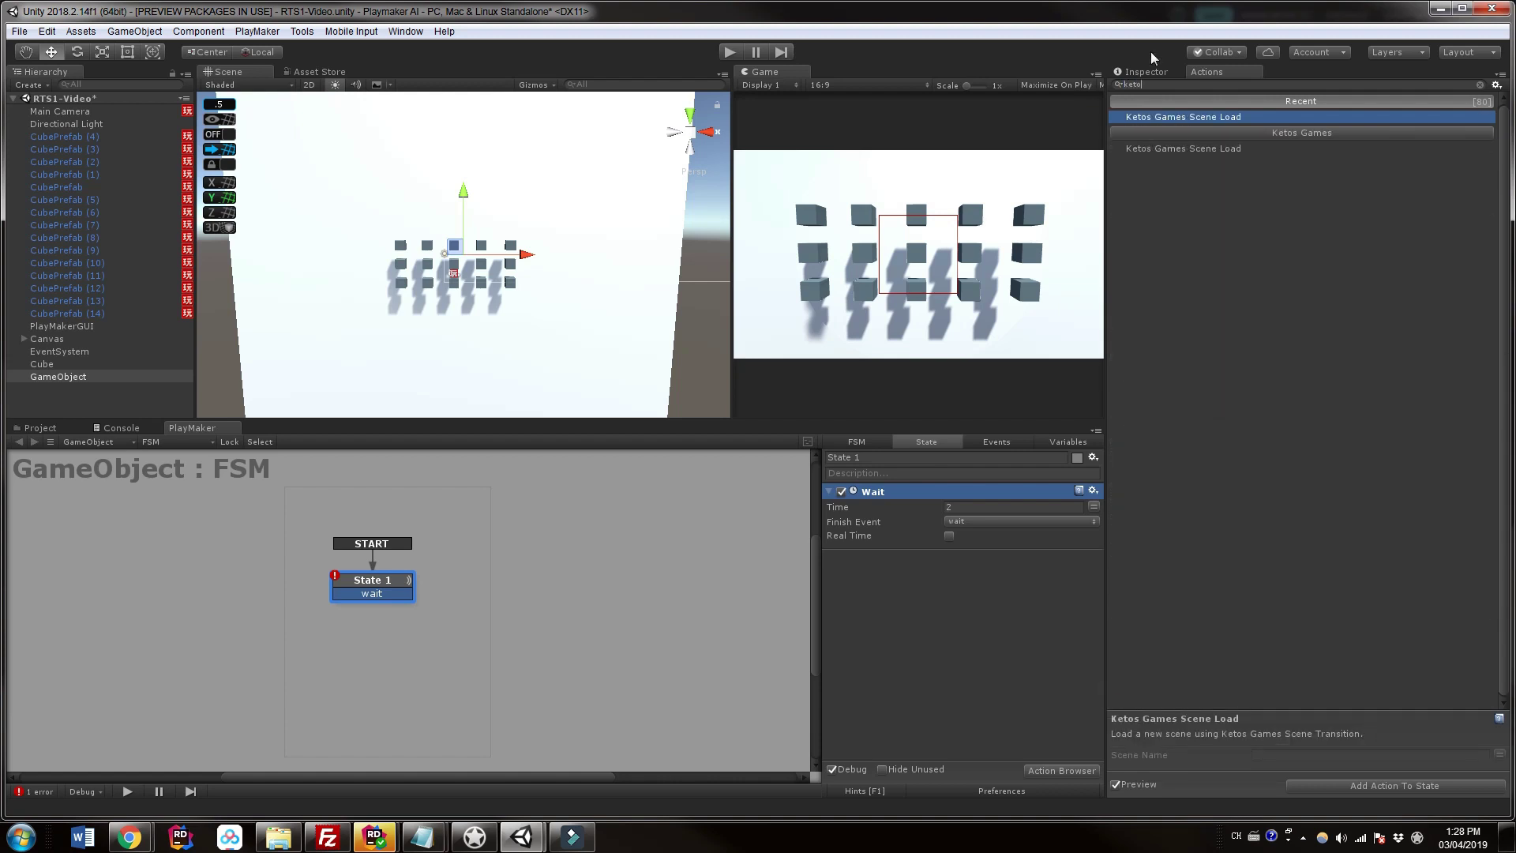
pyautogui.click(1169, 149)
pyautogui.moveTo(504, 601)
pyautogui.mouseDown()
pyautogui.moveTo(522, 624)
pyautogui.moveTo(513, 580)
pyautogui.mouseUp()
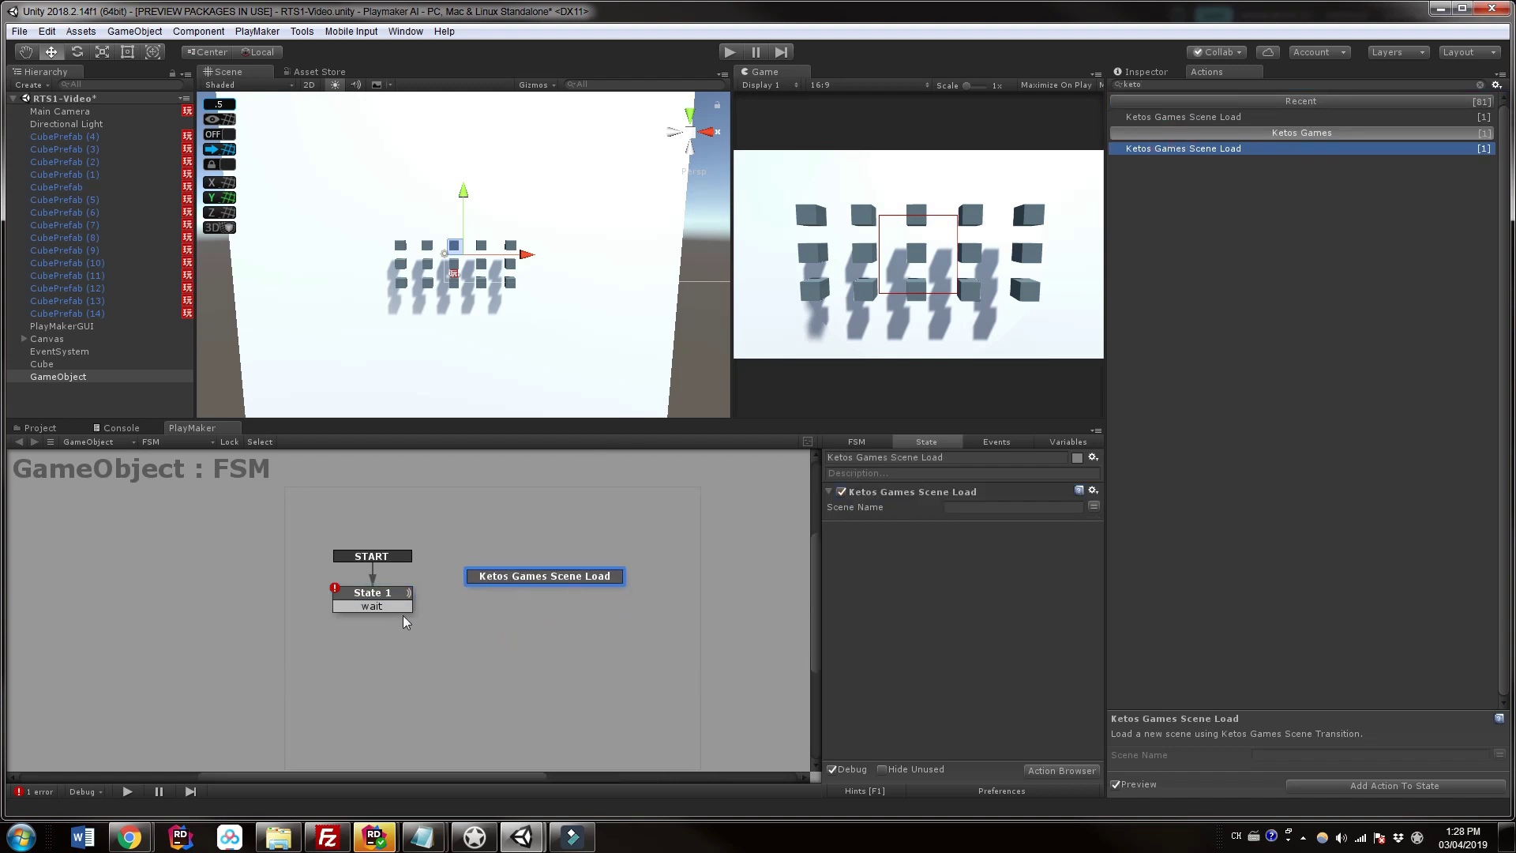
# Connect State 1's wait transition to the Ketos Games Scene Load state
pyautogui.click(402, 608)
pyautogui.moveTo(385, 605); pyautogui.dragTo(489, 580)
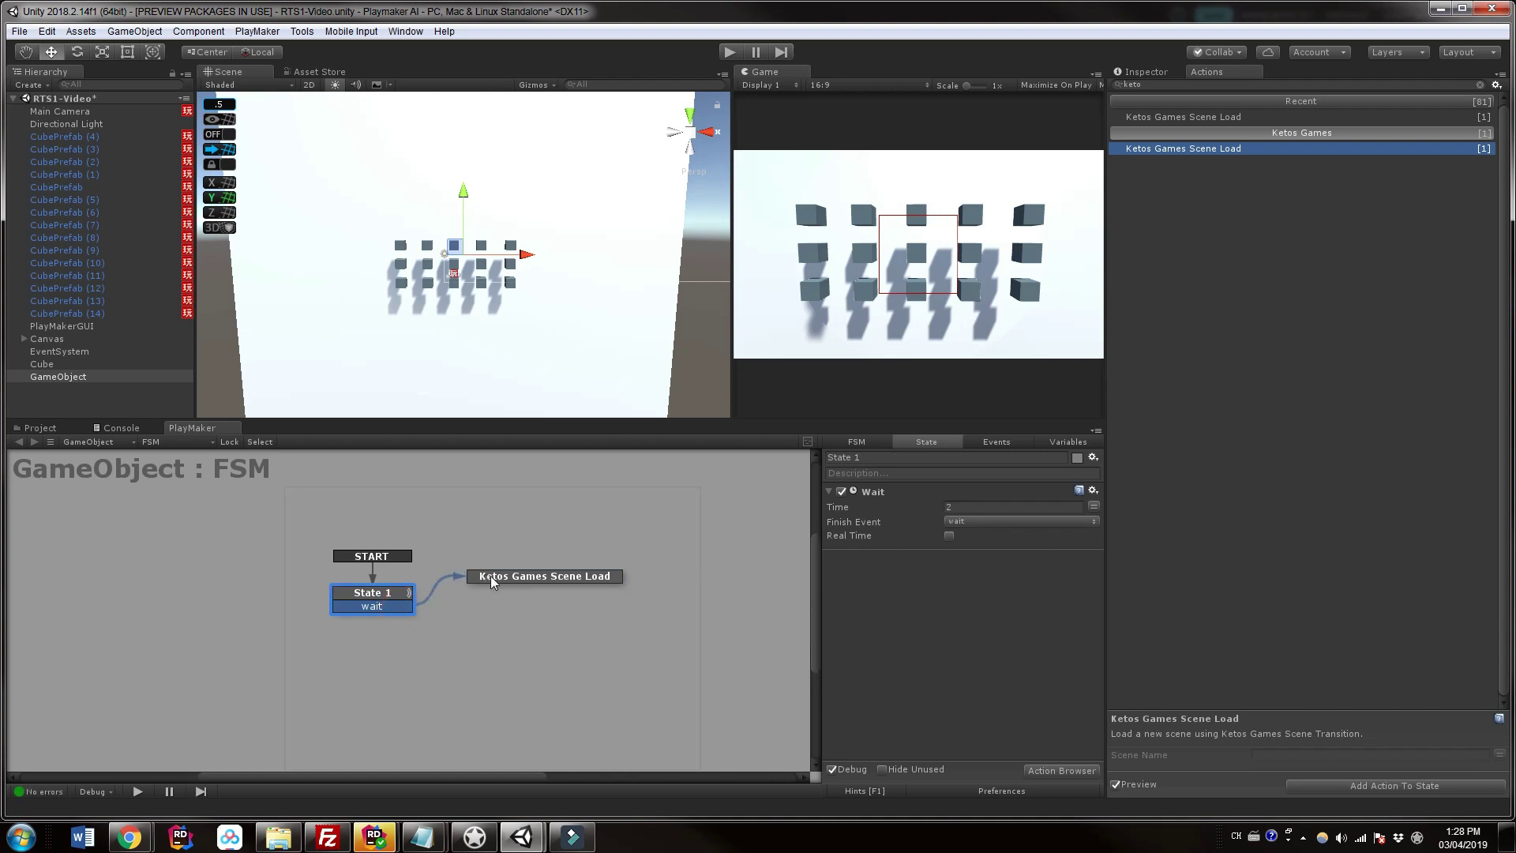
pyautogui.click(489, 581)
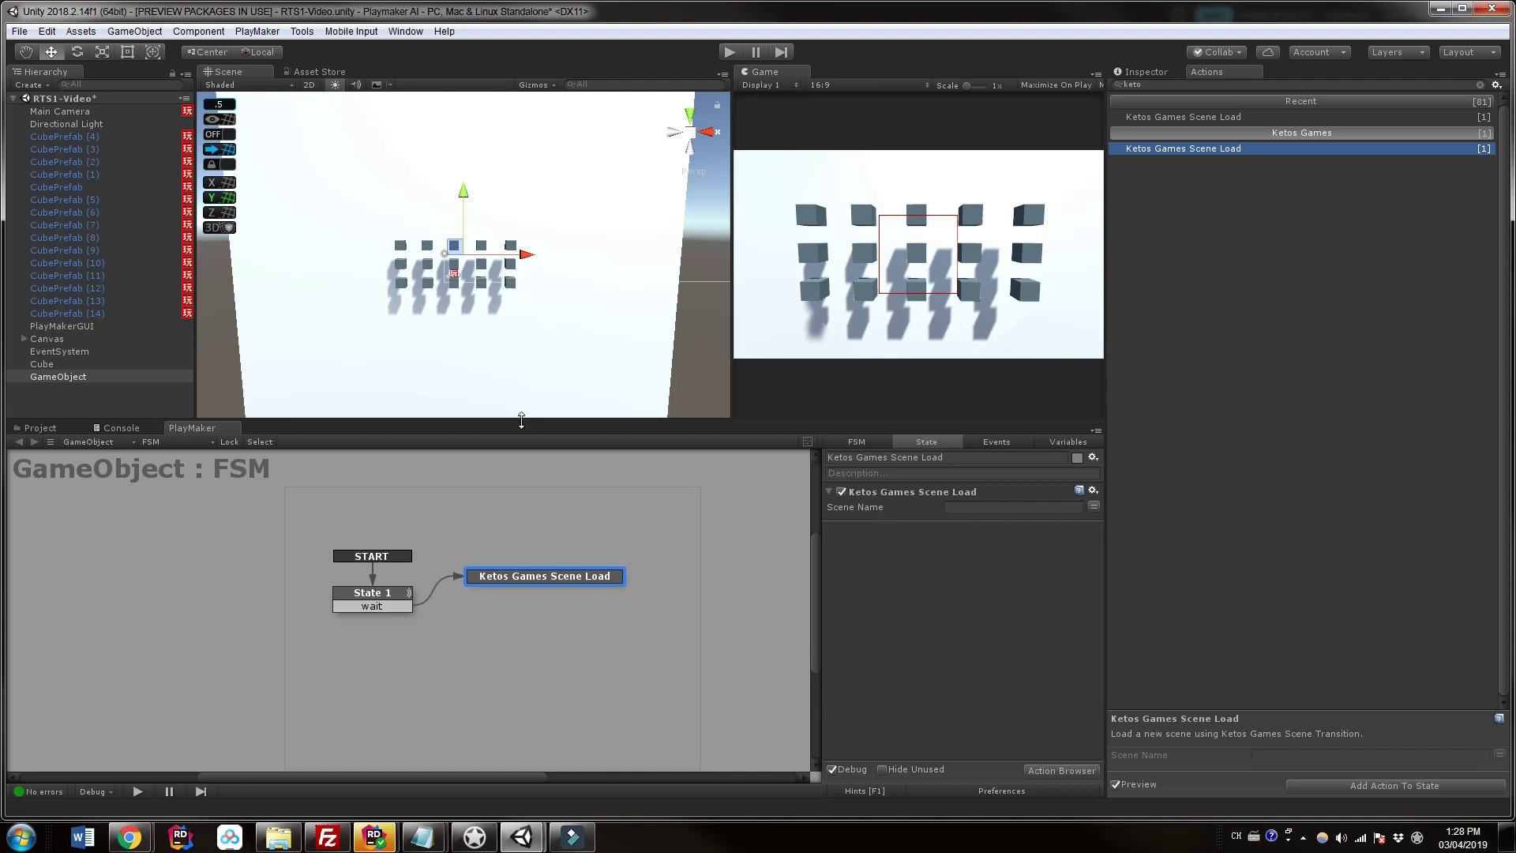
# Add the Timer scene from the Tutorial scenes folder to Scenes In Build in the build settings
pyautogui.click(59, 427)
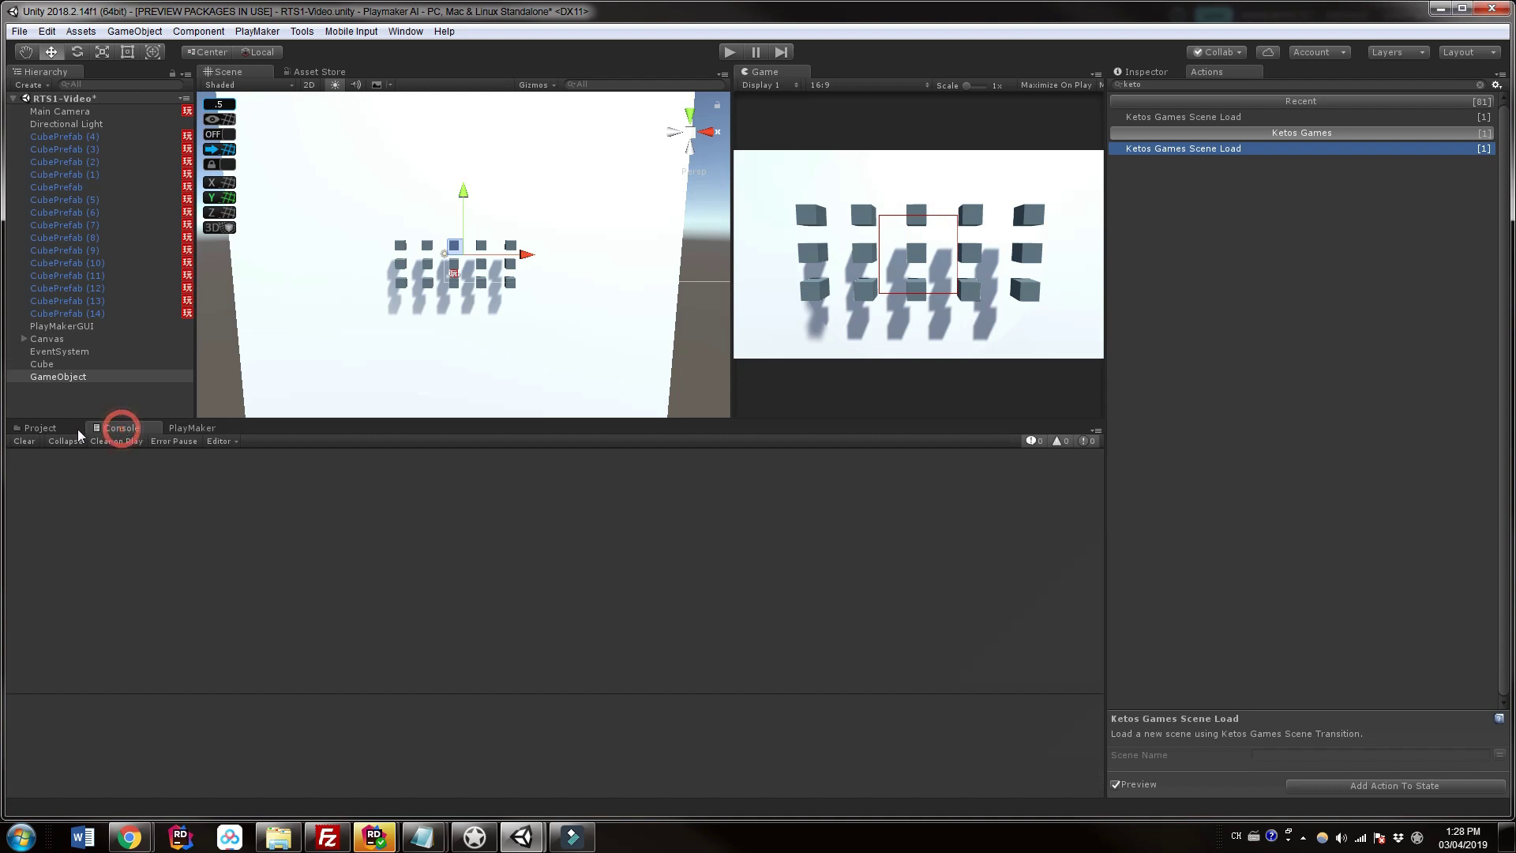
pyautogui.moveTo(84, 422); pyautogui.dragTo(84, 330)
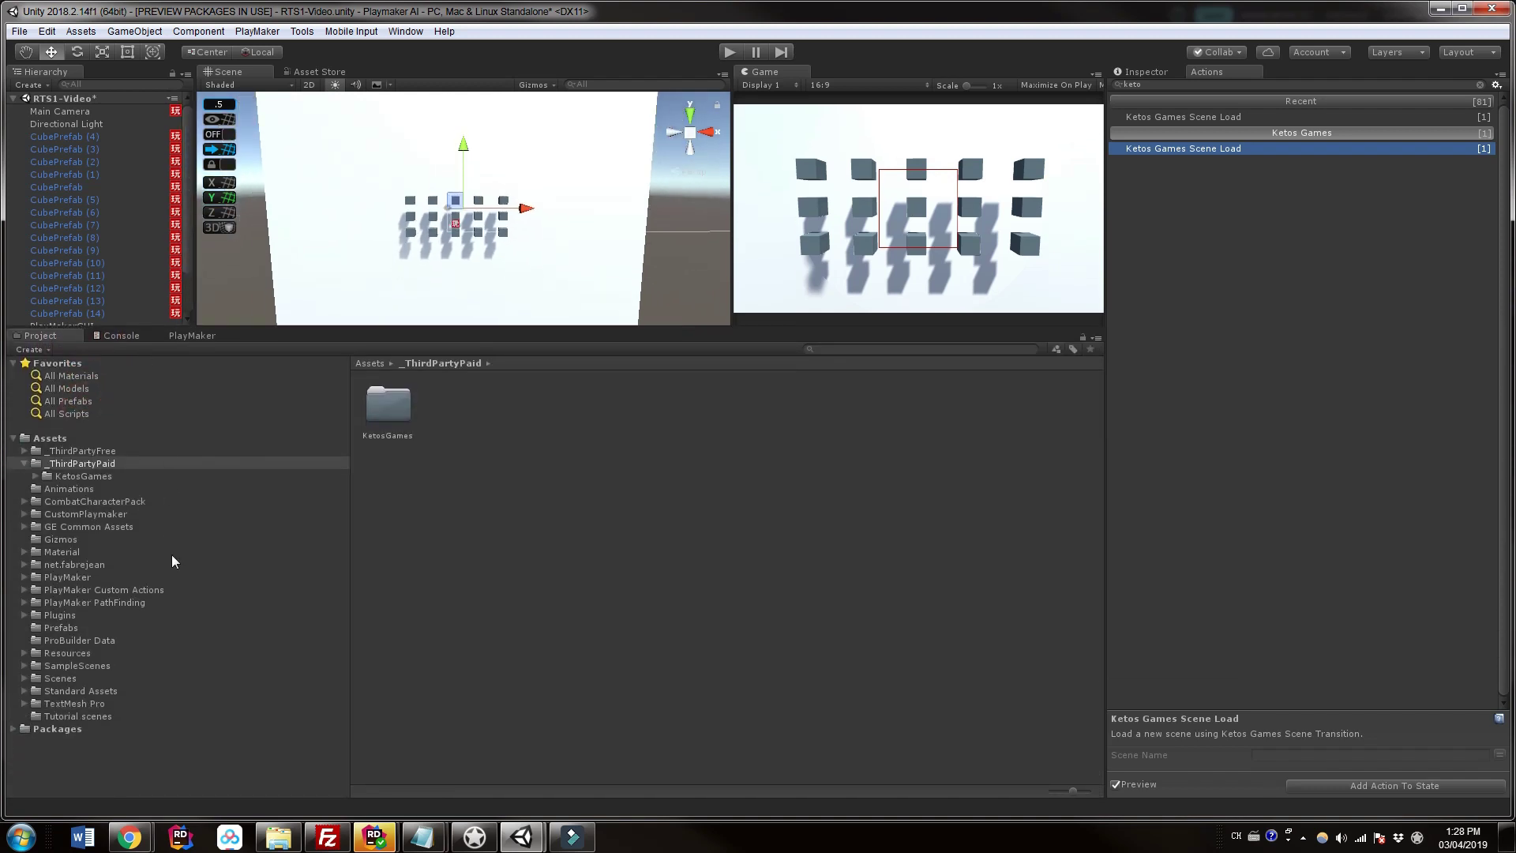
pyautogui.click(105, 715)
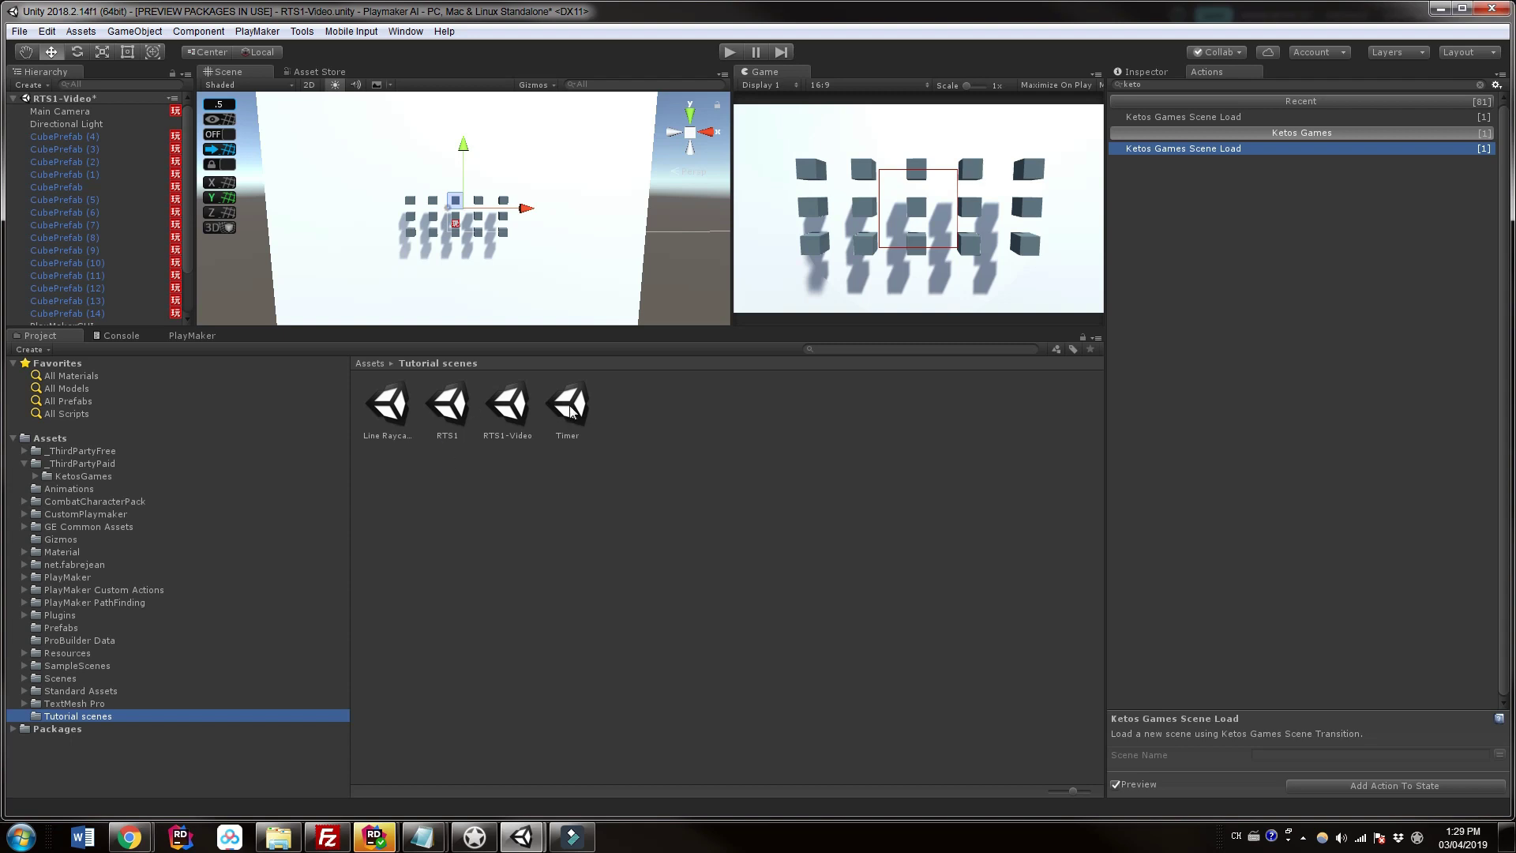
pyautogui.click(20, 33)
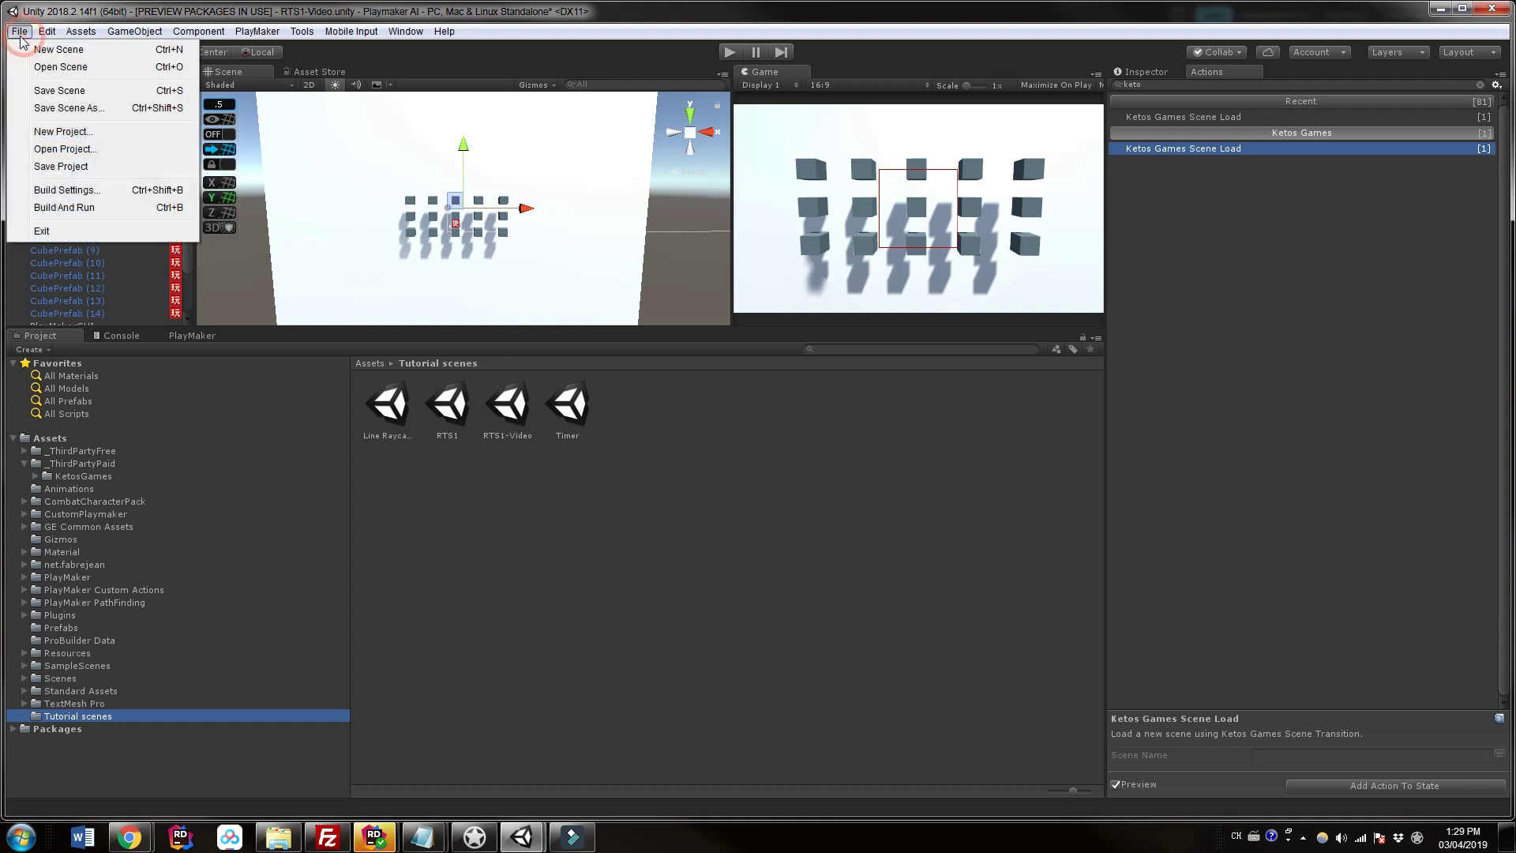
pyautogui.click(67, 190)
pyautogui.moveTo(459, 166); pyautogui.dragTo(700, 160)
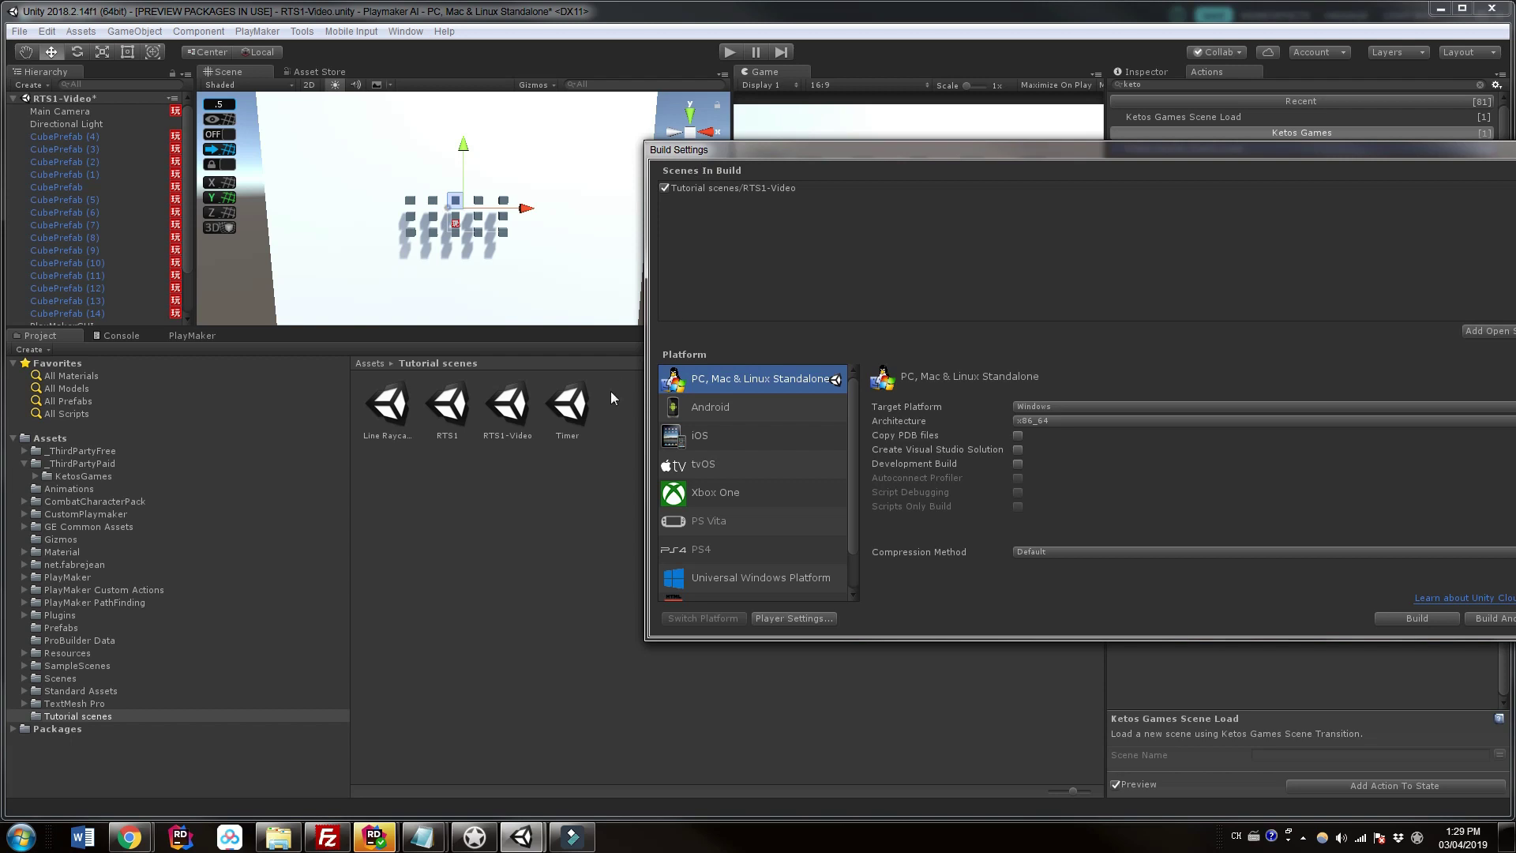
pyautogui.moveTo(572, 407); pyautogui.dragTo(712, 243)
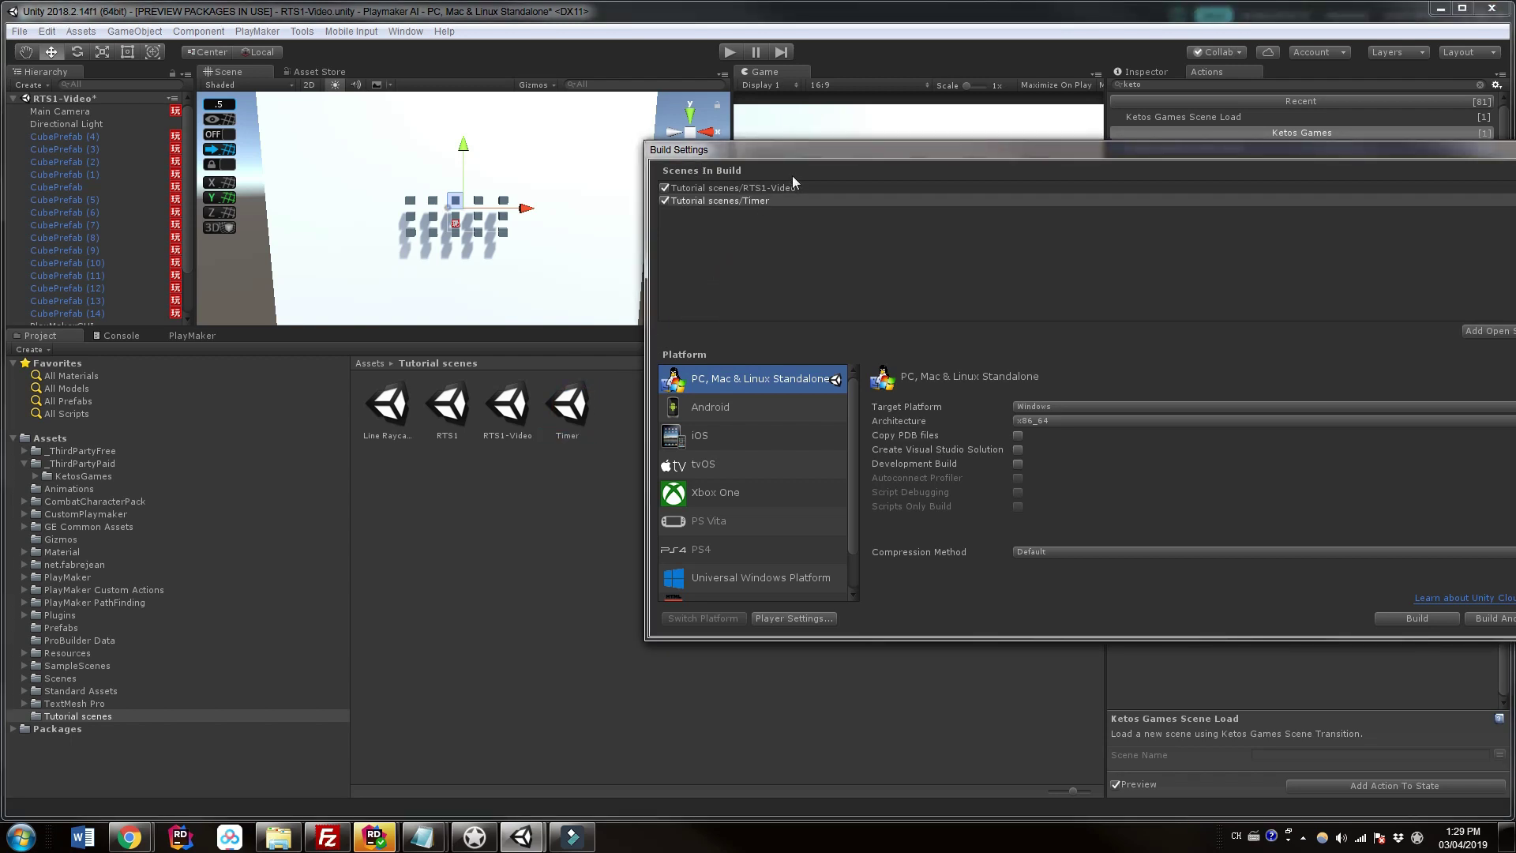
pyautogui.moveTo(785, 145); pyautogui.dragTo(532, 177)
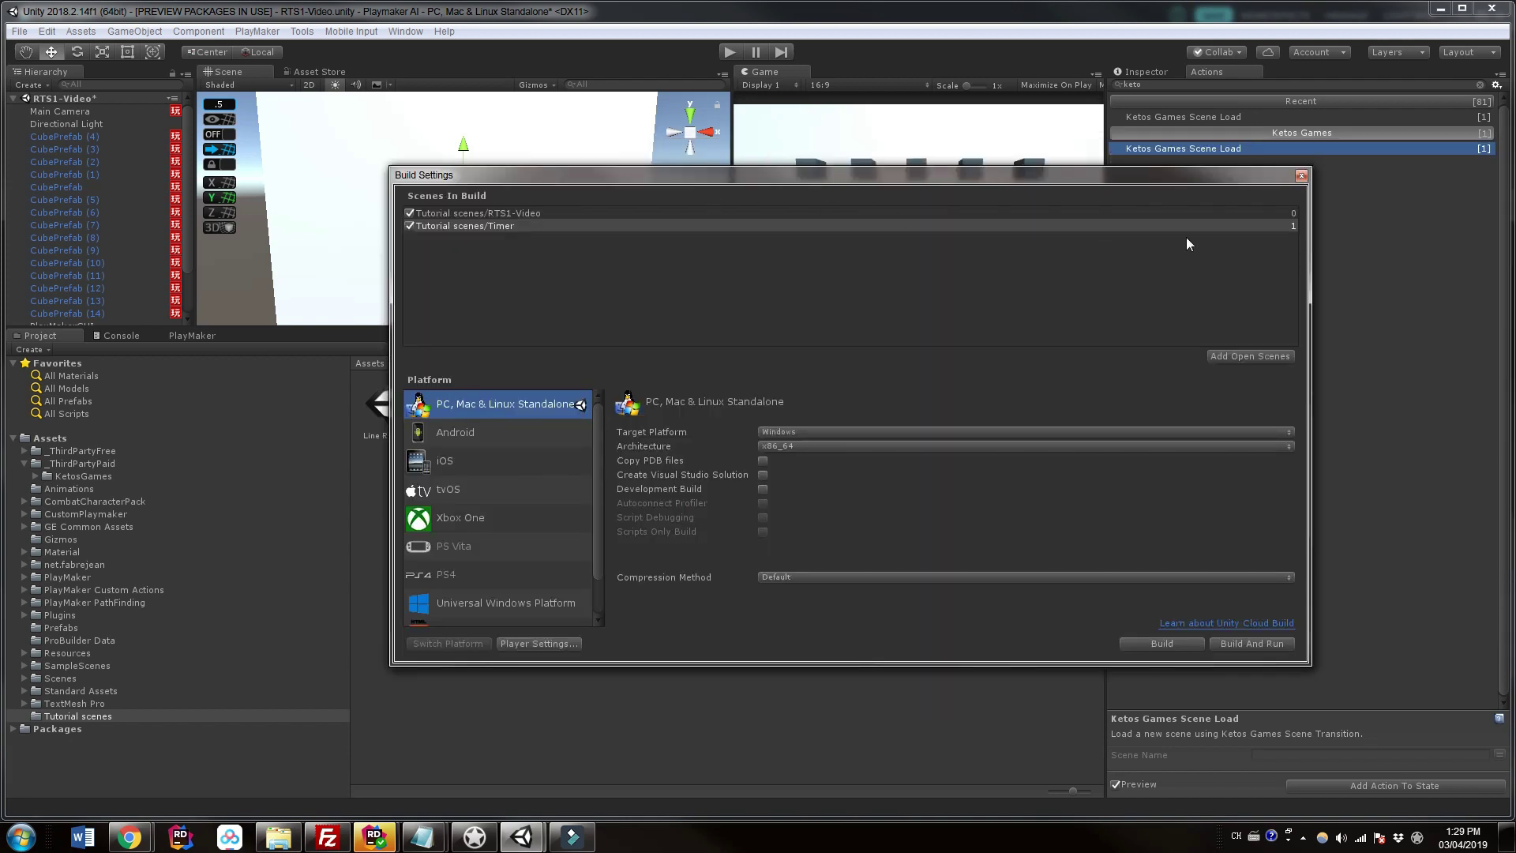
pyautogui.click(1301, 176)
# Set the Scene Name of GameObject's Ketos Games Scene Load action to "Timer"
pyautogui.moveTo(342, 330); pyautogui.dragTo(214, 439)
pyautogui.click(86, 378)
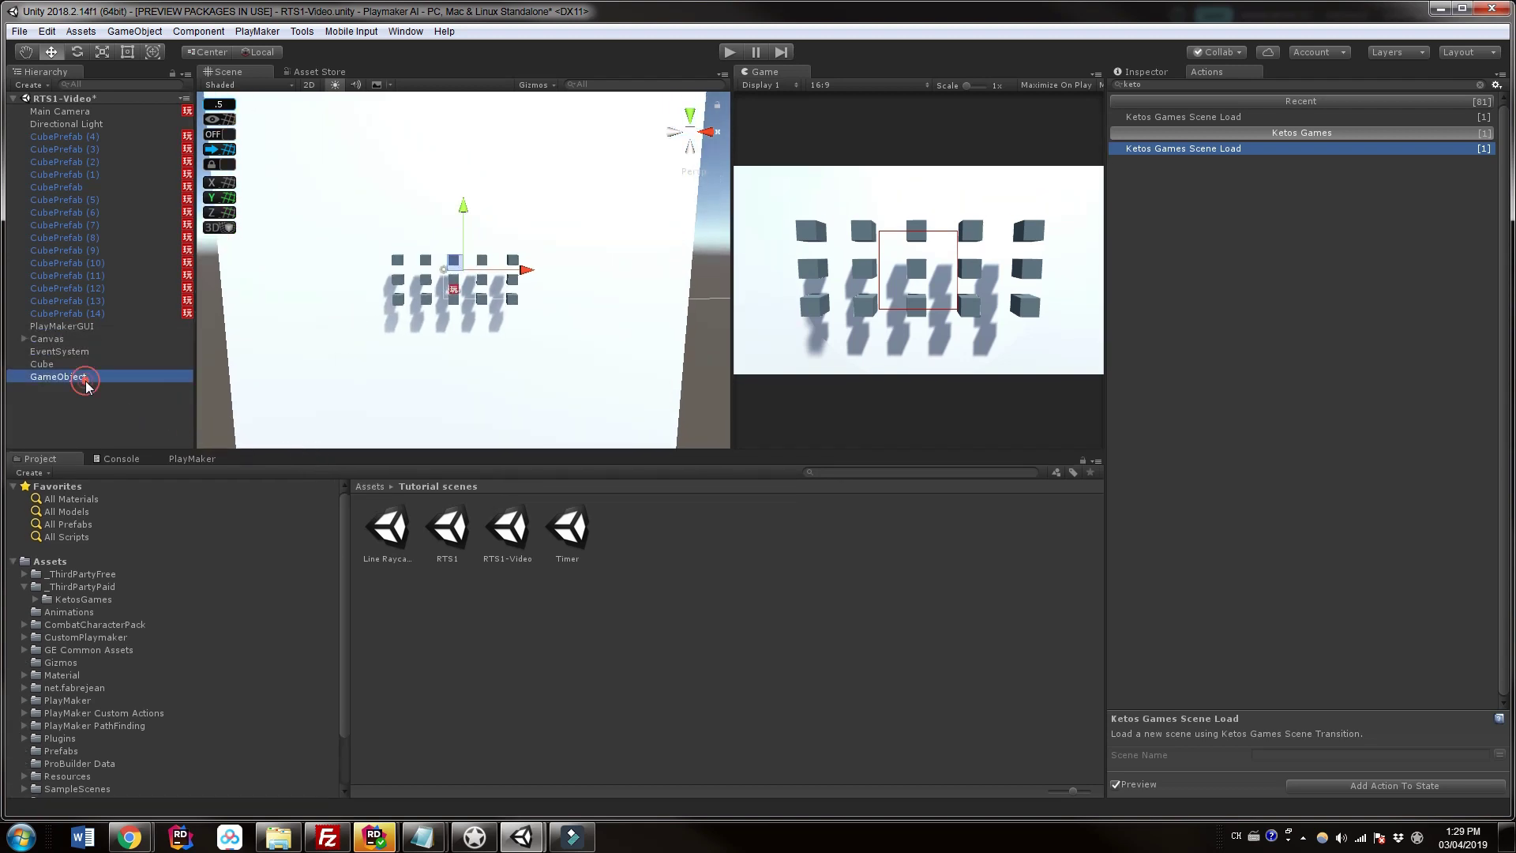
pyautogui.click(1145, 71)
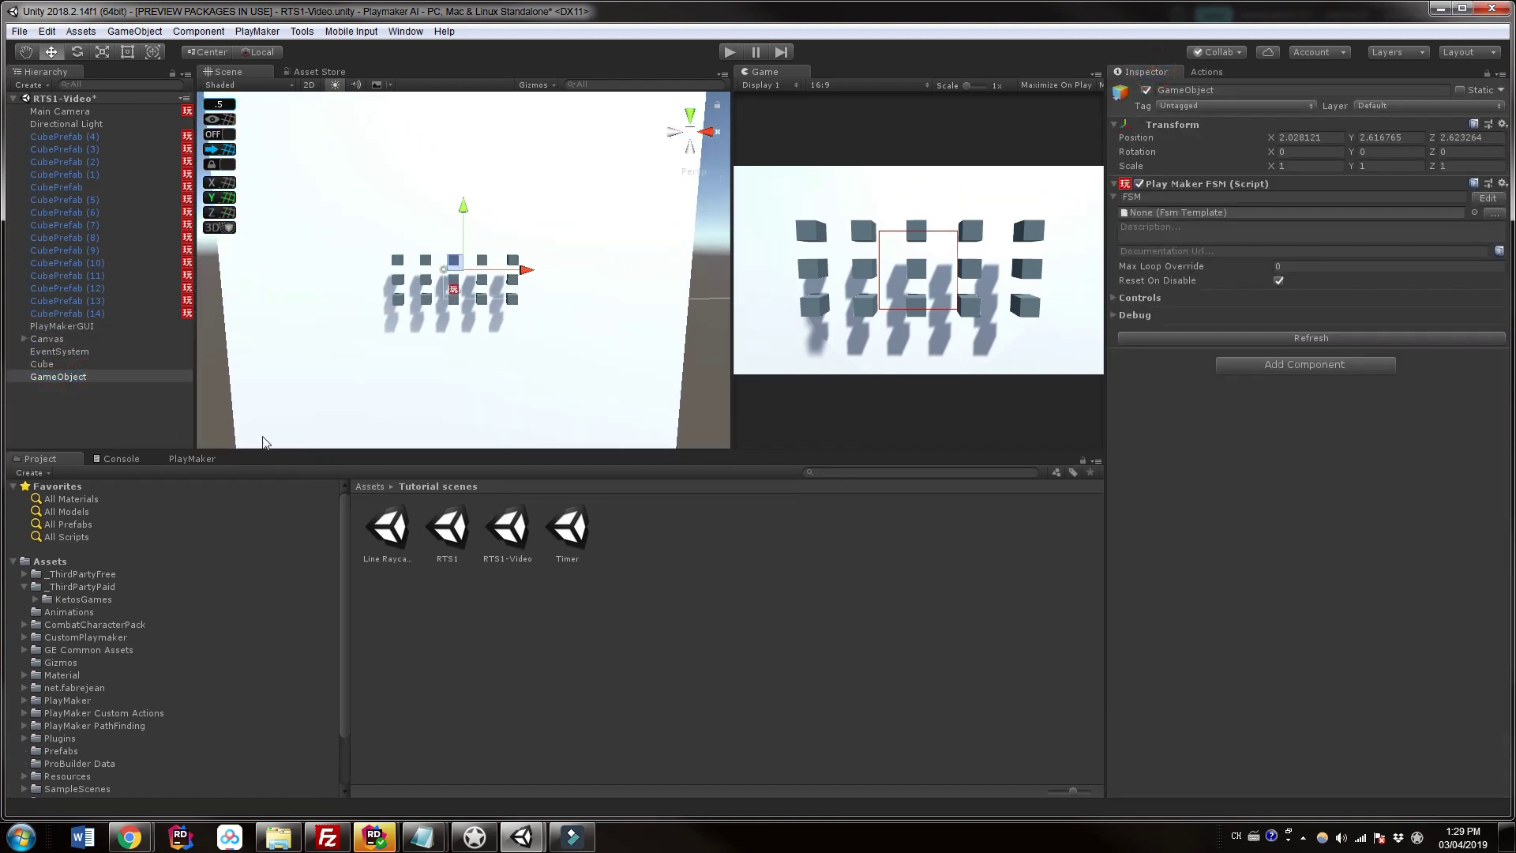
pyautogui.click(189, 457)
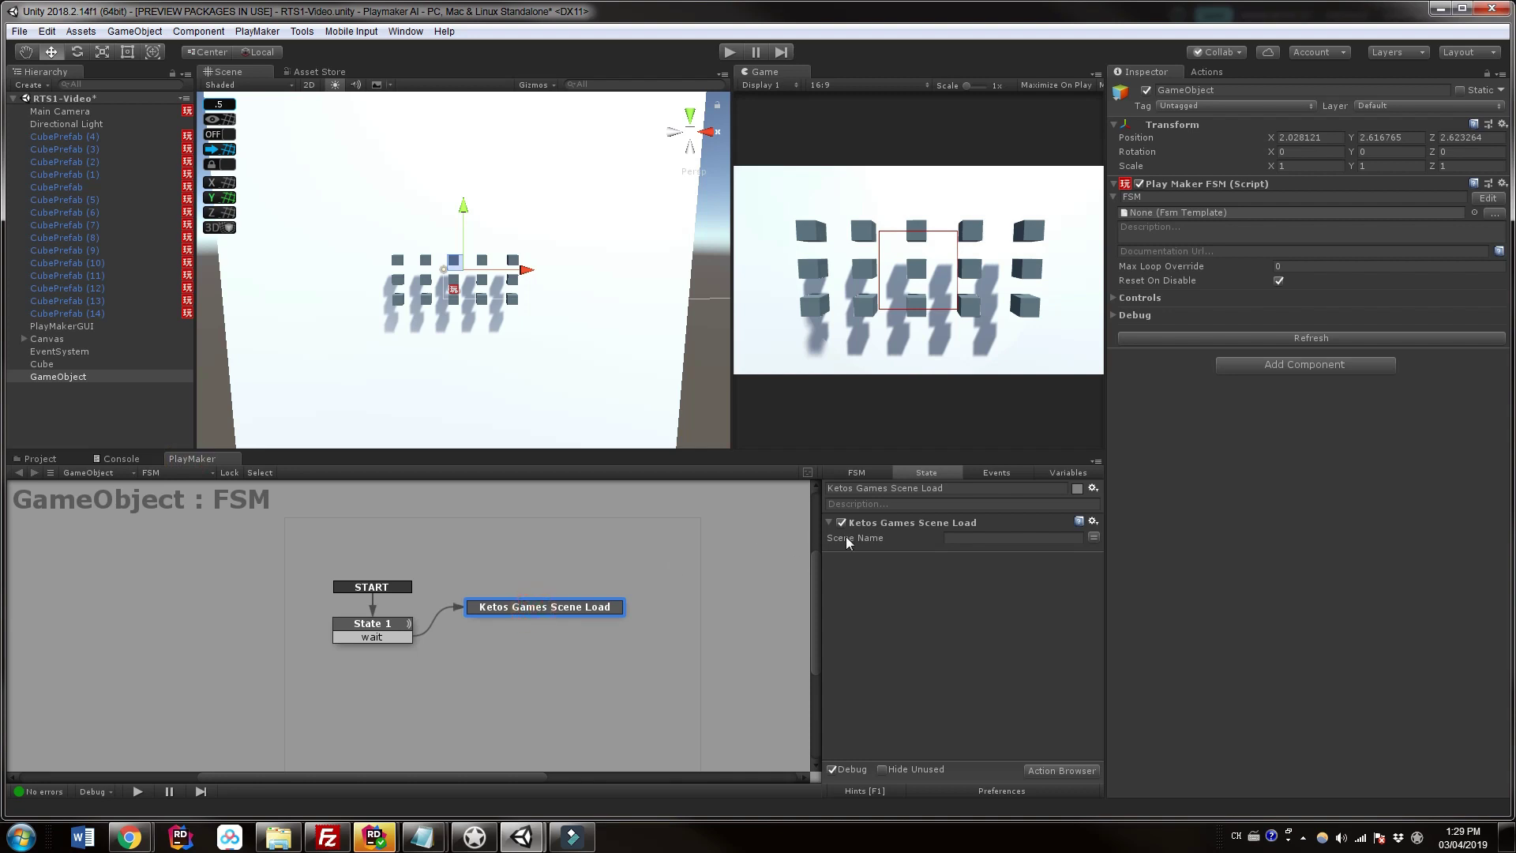
pyautogui.click(972, 537)
pyautogui.write('Timer')
# Run the scene in play mode to test the transition to Timer, and stop it
pyautogui.click(731, 51)
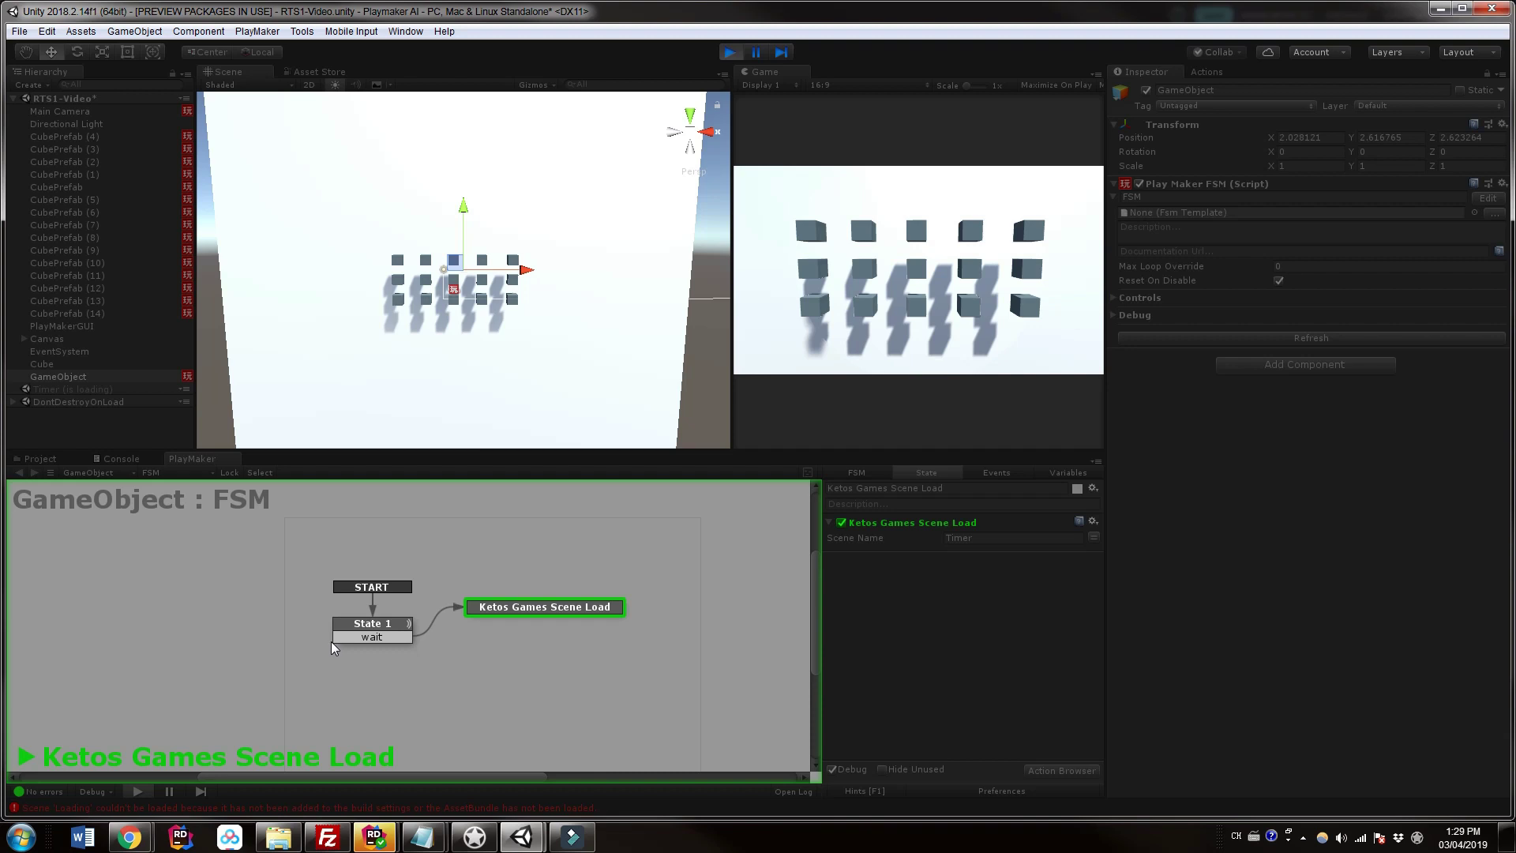
pyautogui.click(728, 55)
# Open the Prefabs folder in Resources/KetosGames/SceneTransition and select the SceneLoader prefab, widening the Inspector to read its settings
pyautogui.click(126, 458)
pyautogui.click(47, 459)
pyautogui.moveTo(66, 448); pyautogui.dragTo(67, 365)
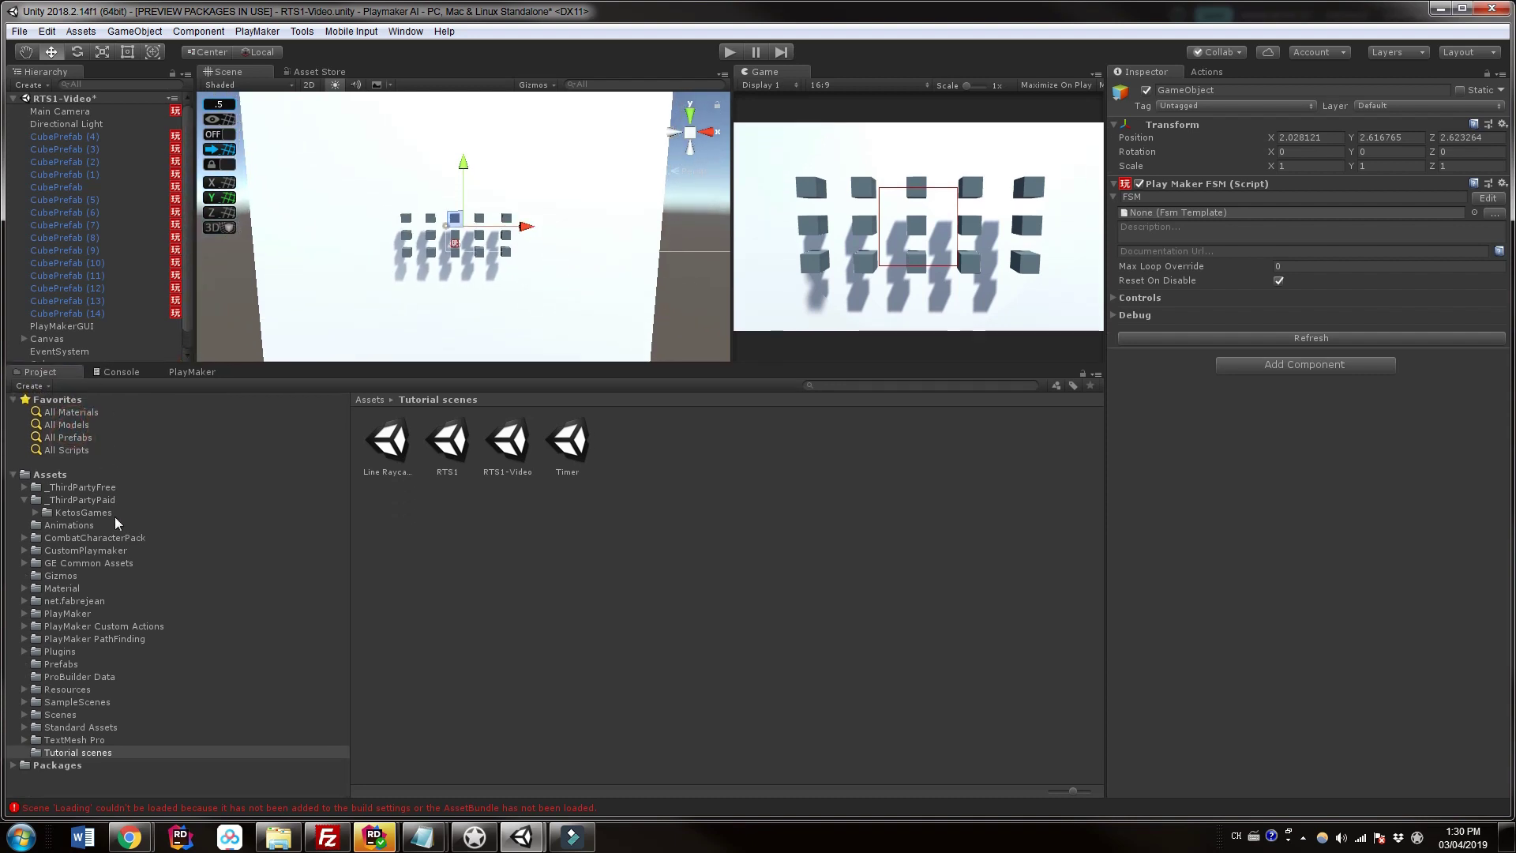
pyautogui.click(69, 690)
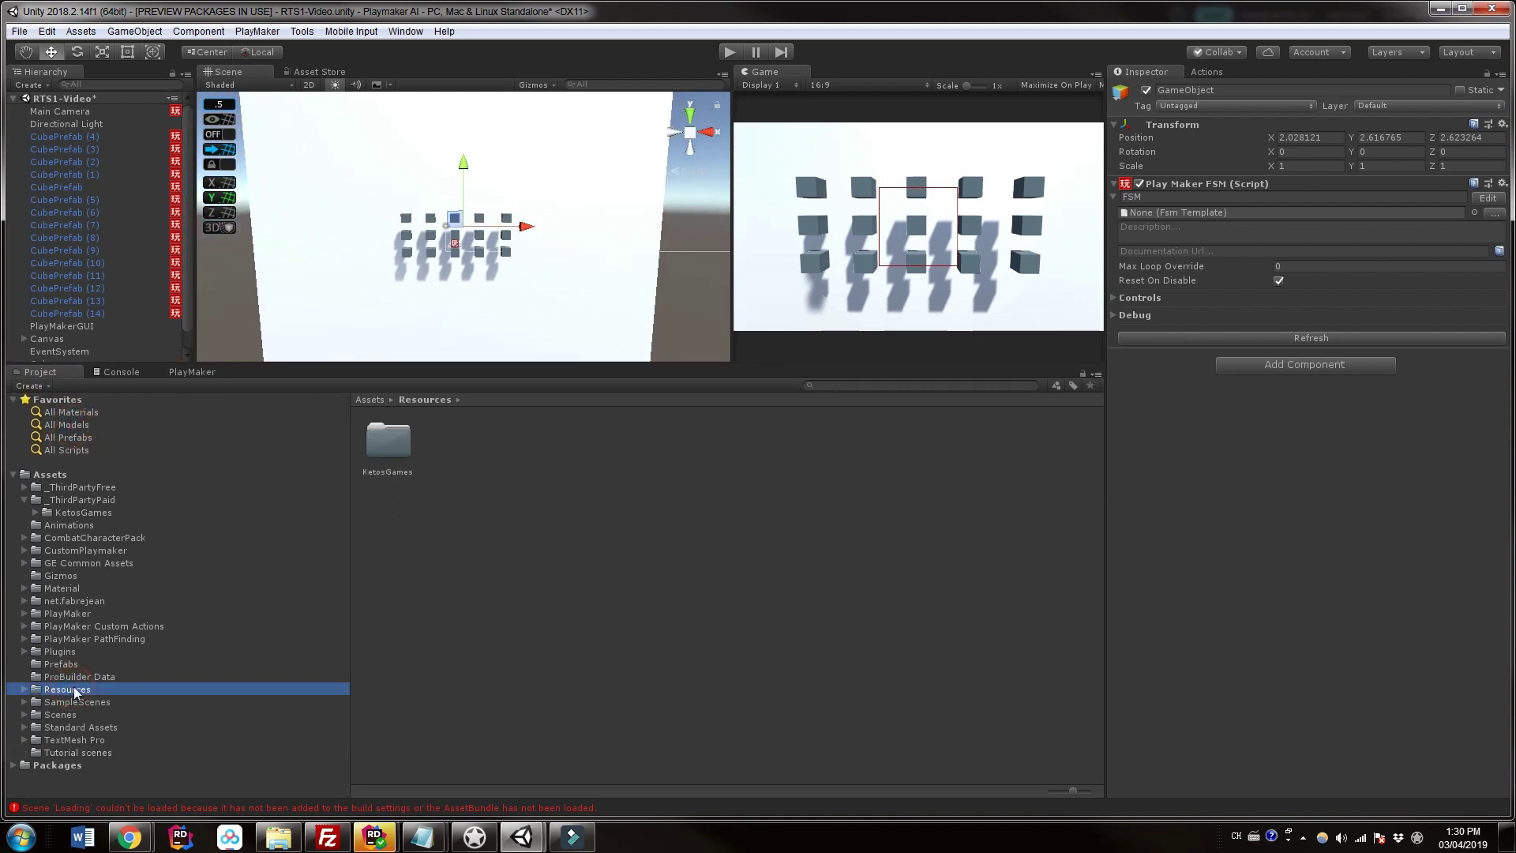
pyautogui.doubleClick(410, 439)
pyautogui.doubleClick(397, 440)
pyautogui.doubleClick(388, 440)
pyautogui.click(382, 439)
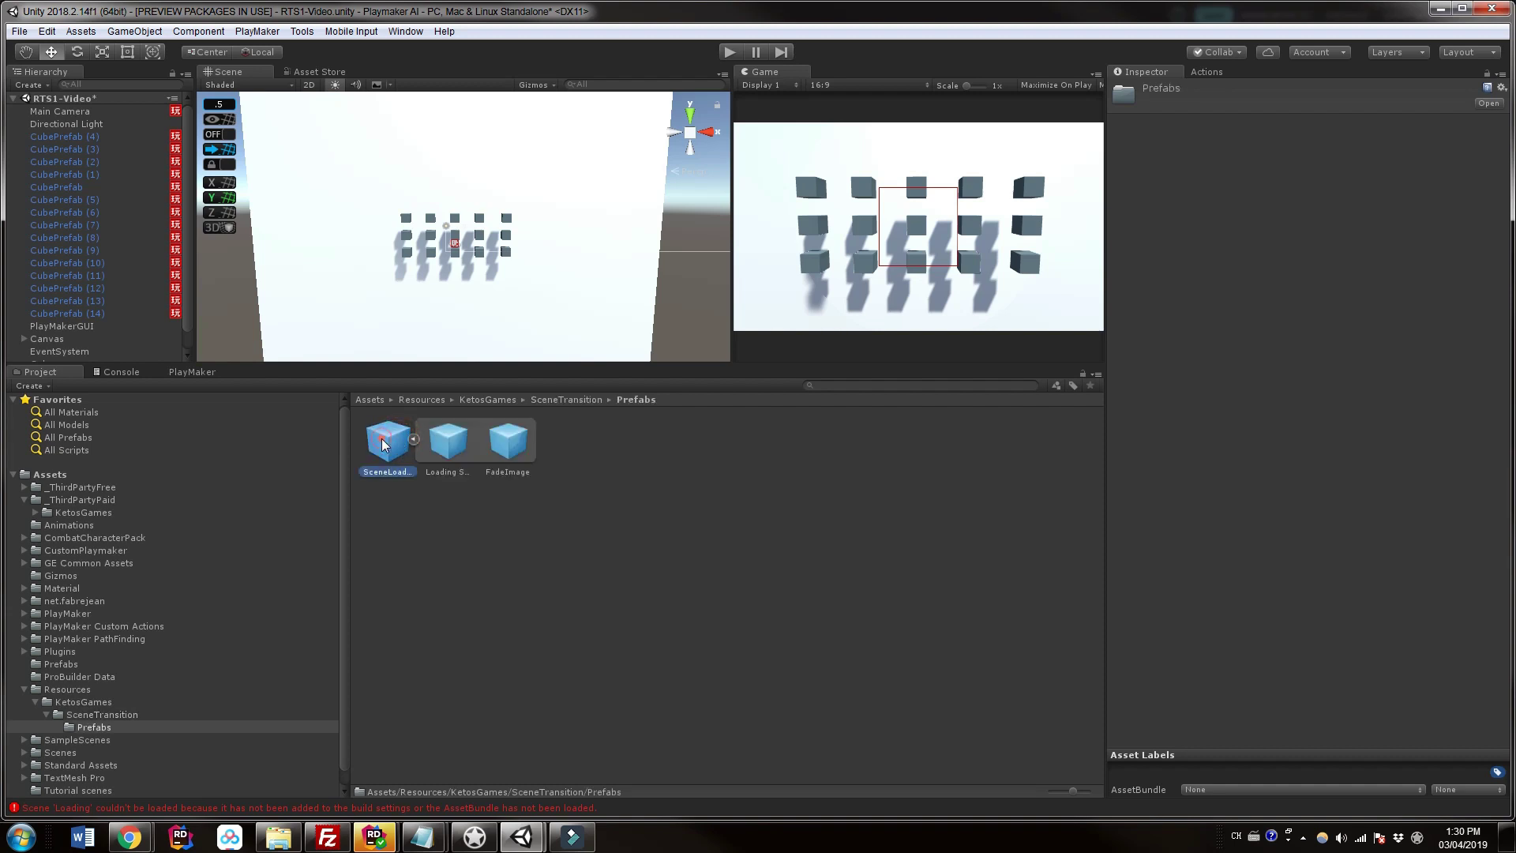
pyautogui.moveTo(1106, 485); pyautogui.dragTo(963, 493)
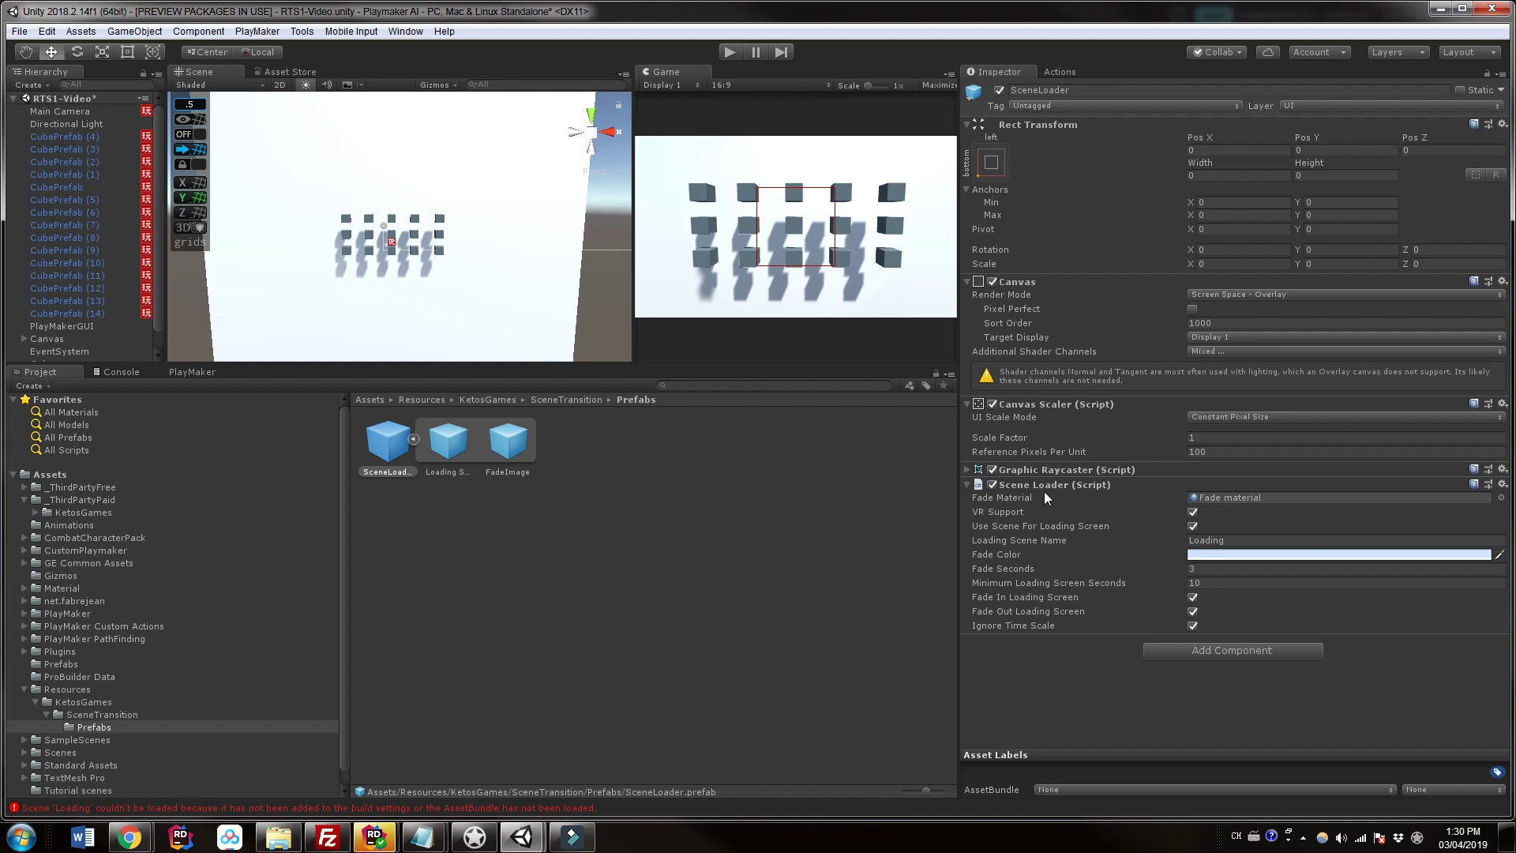
# Locate the Scene Loader's Fade Material asset in the project, and return to the SceneTransition Prefabs folder
pyautogui.click(1210, 499)
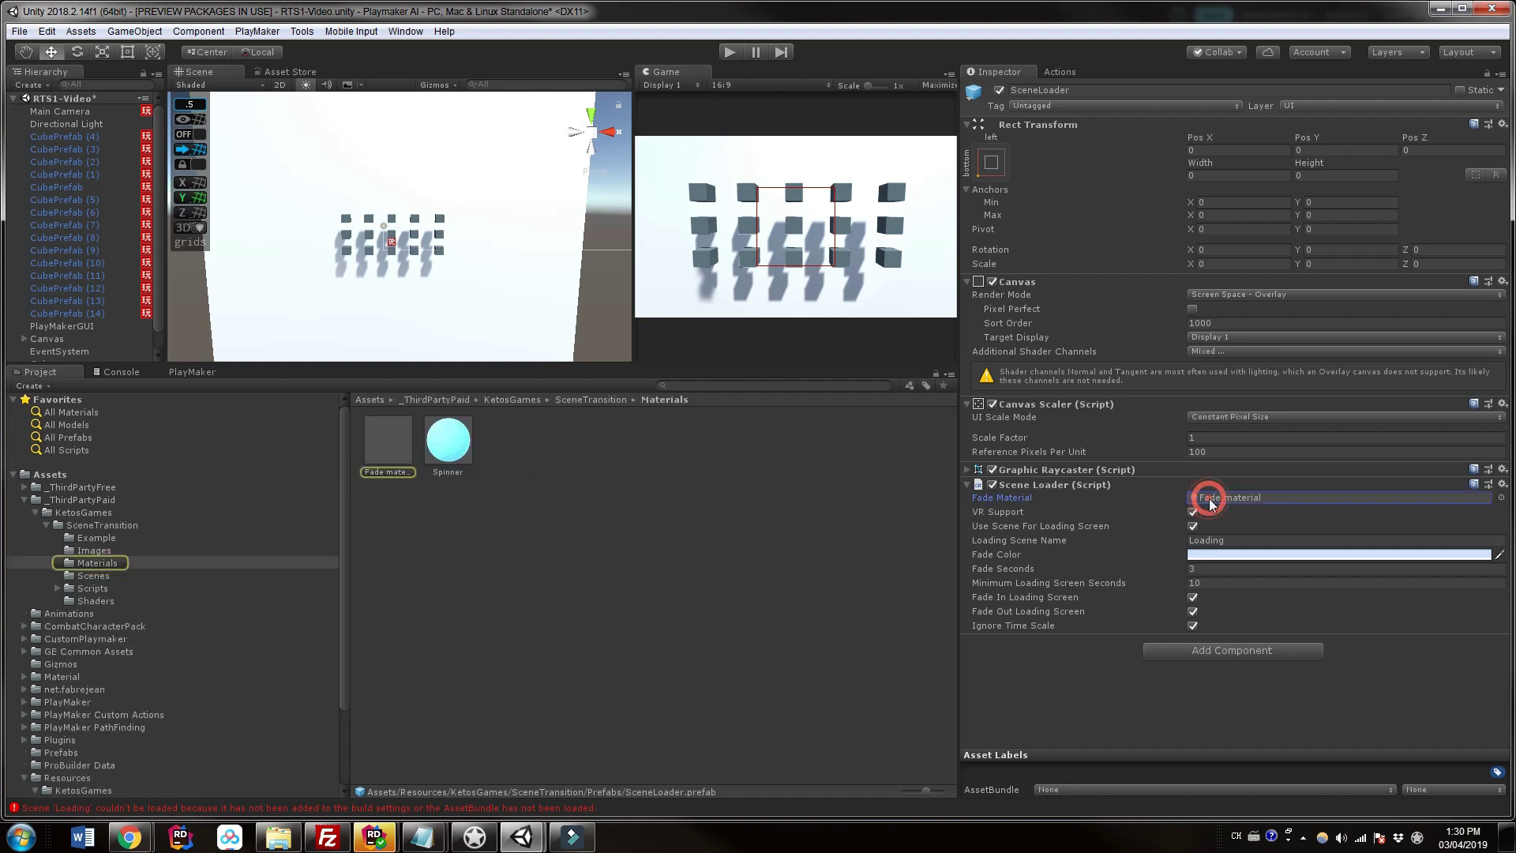
pyautogui.scroll(-3, 197, 656)
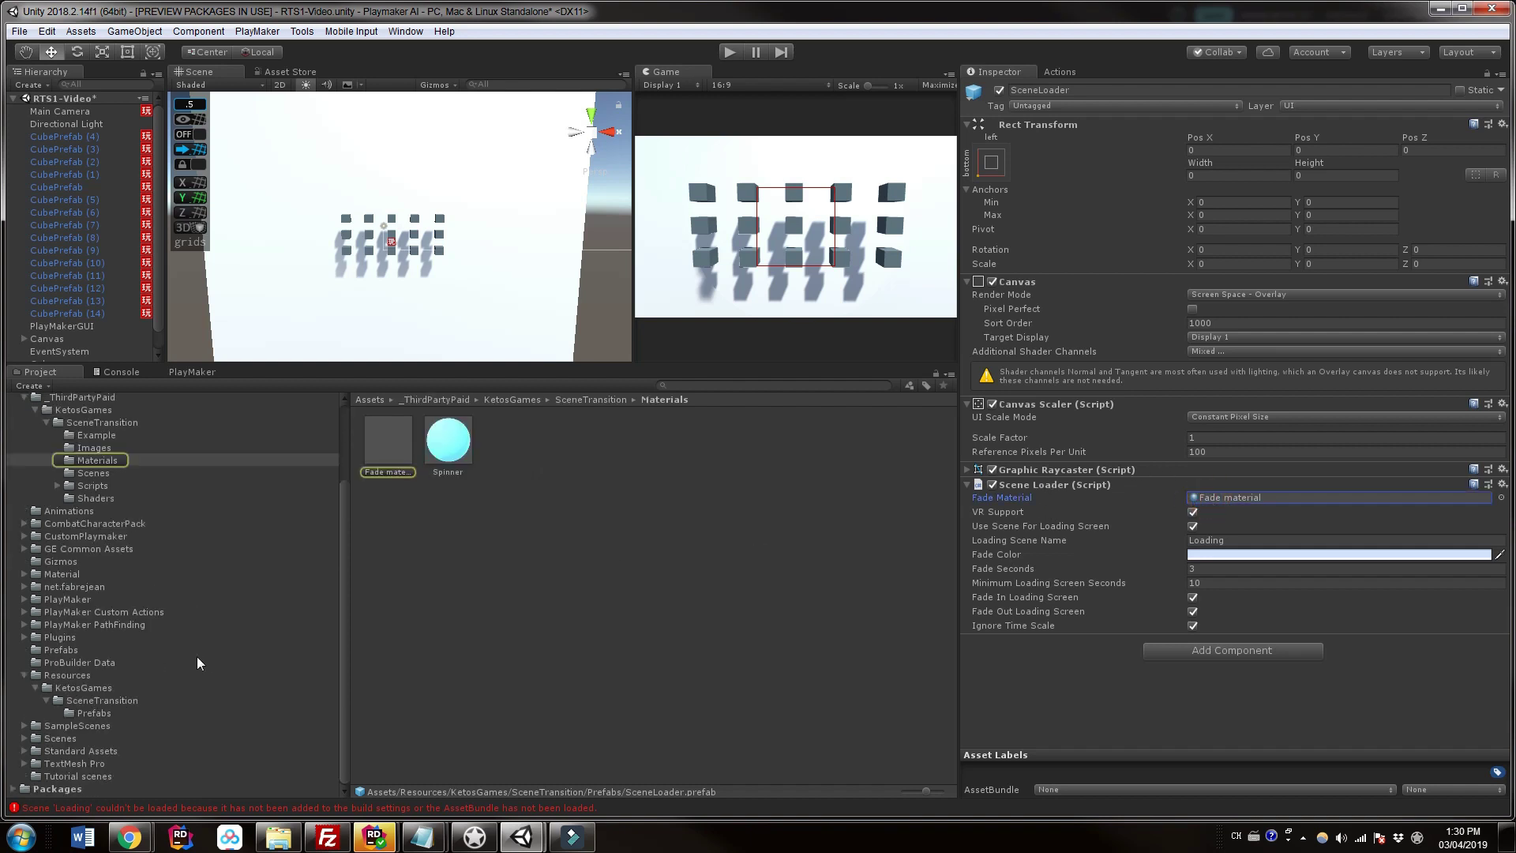
pyautogui.click(92, 712)
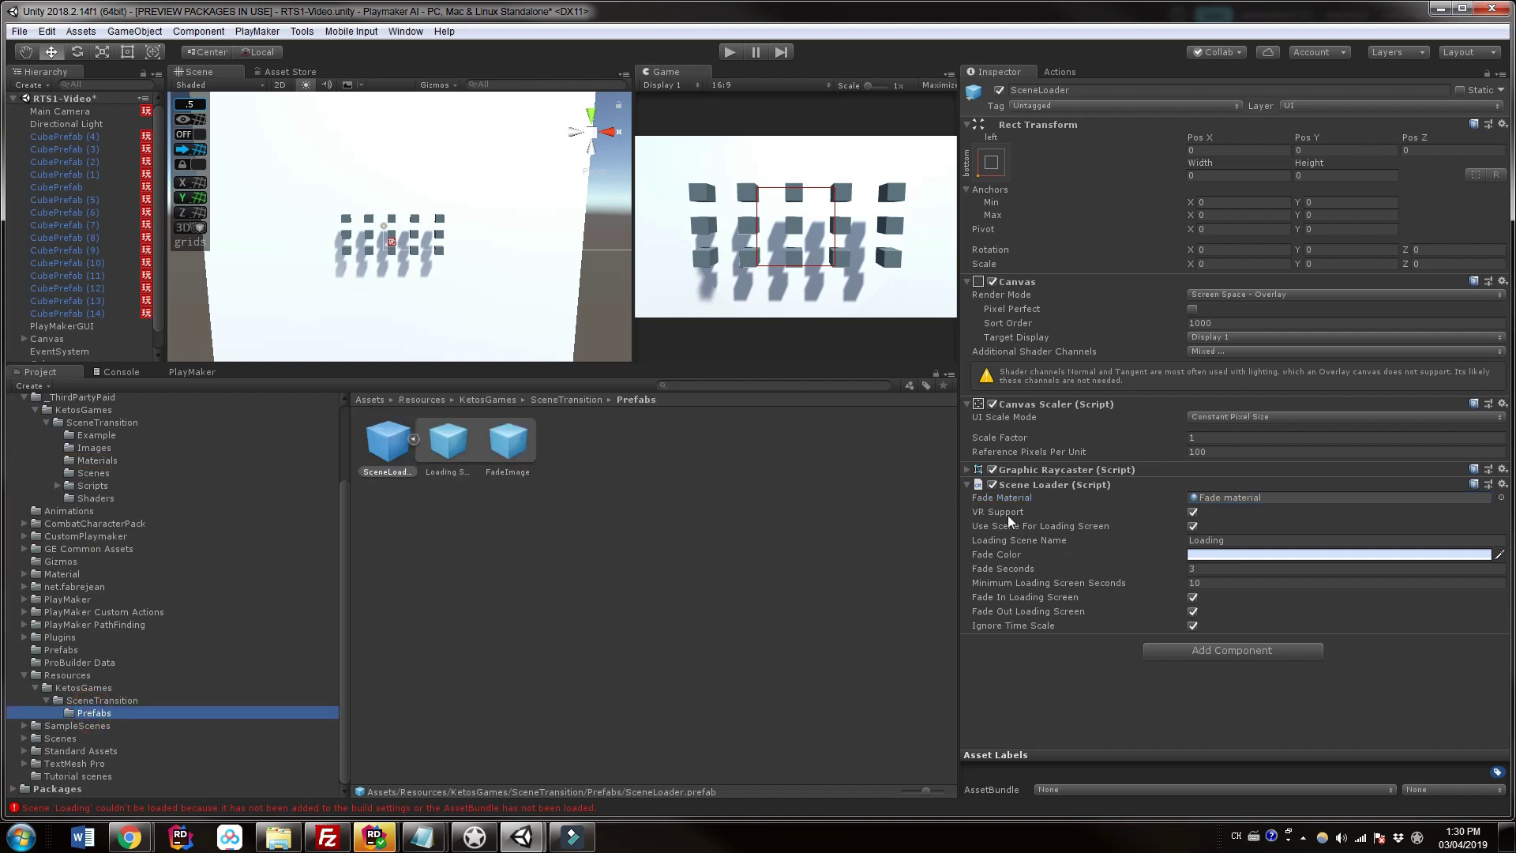
# Switch Use Scene For Loading Screen off and back on in the Scene Loader settings
pyautogui.click(1192, 511)
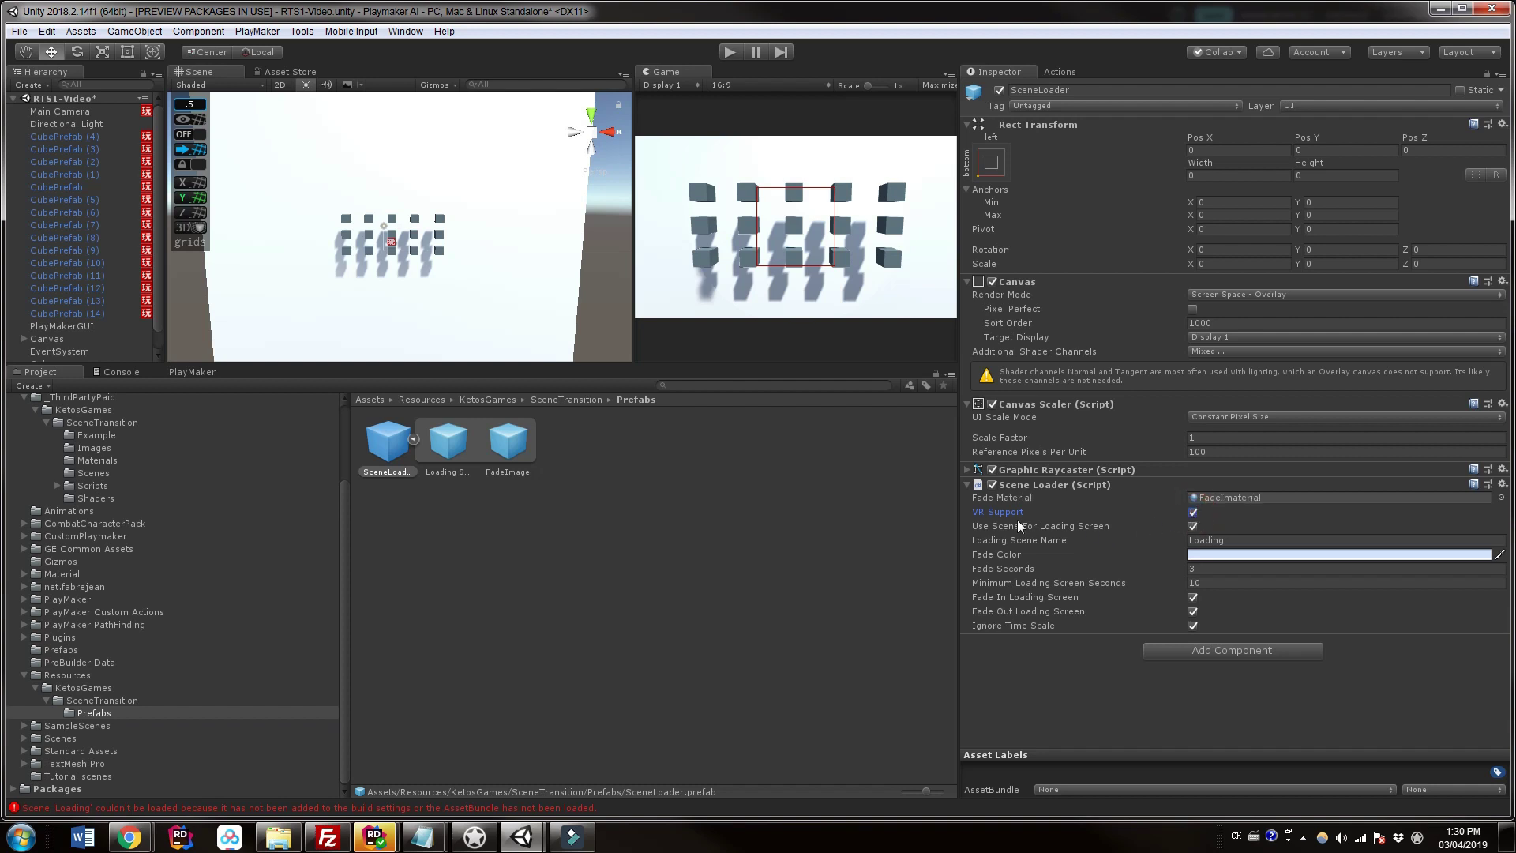
pyautogui.click(1192, 526)
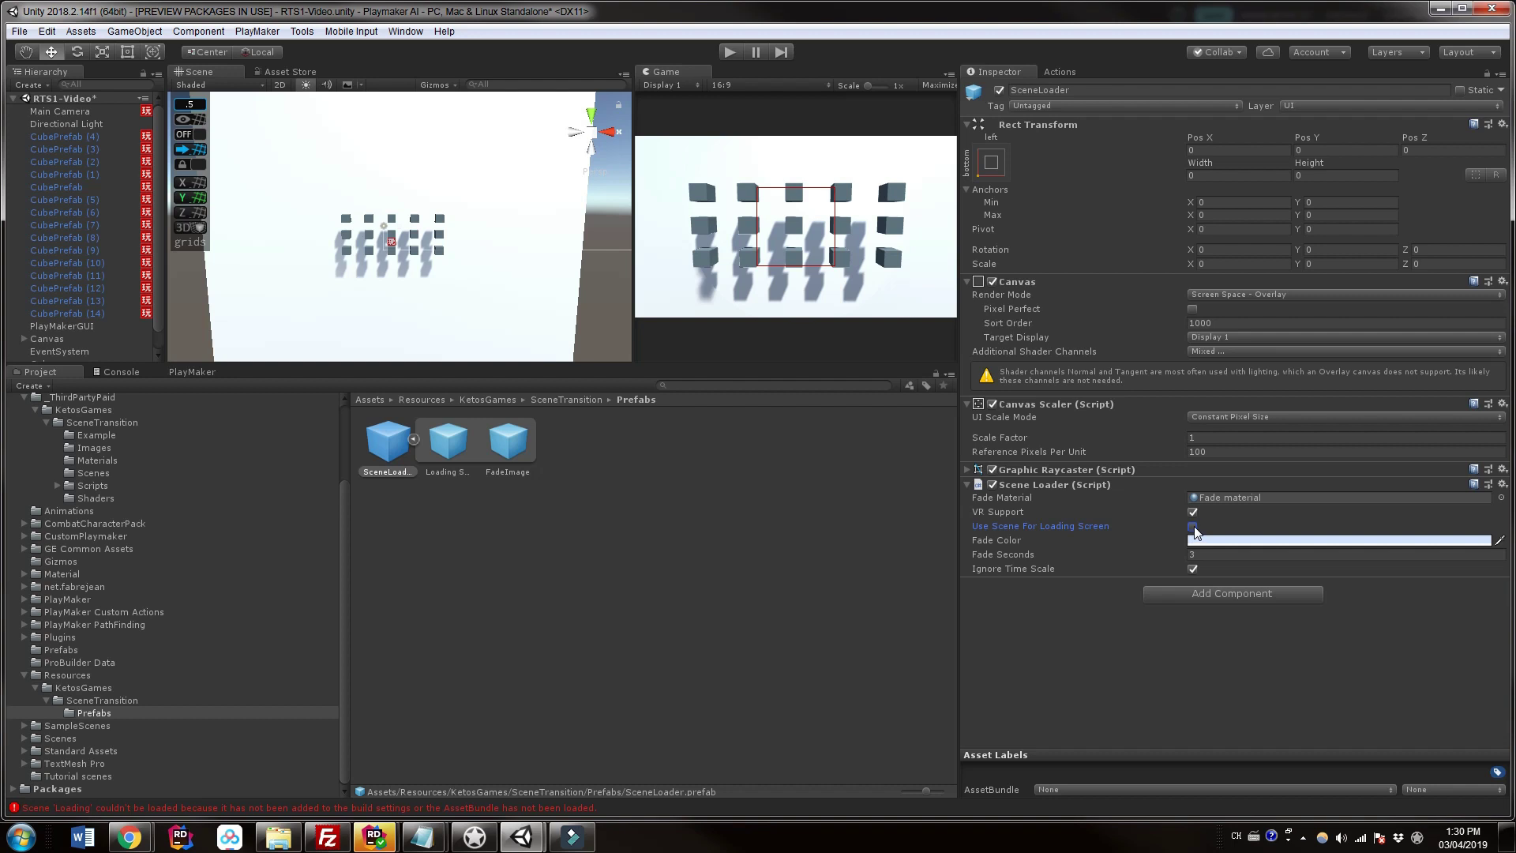
pyautogui.click(1193, 527)
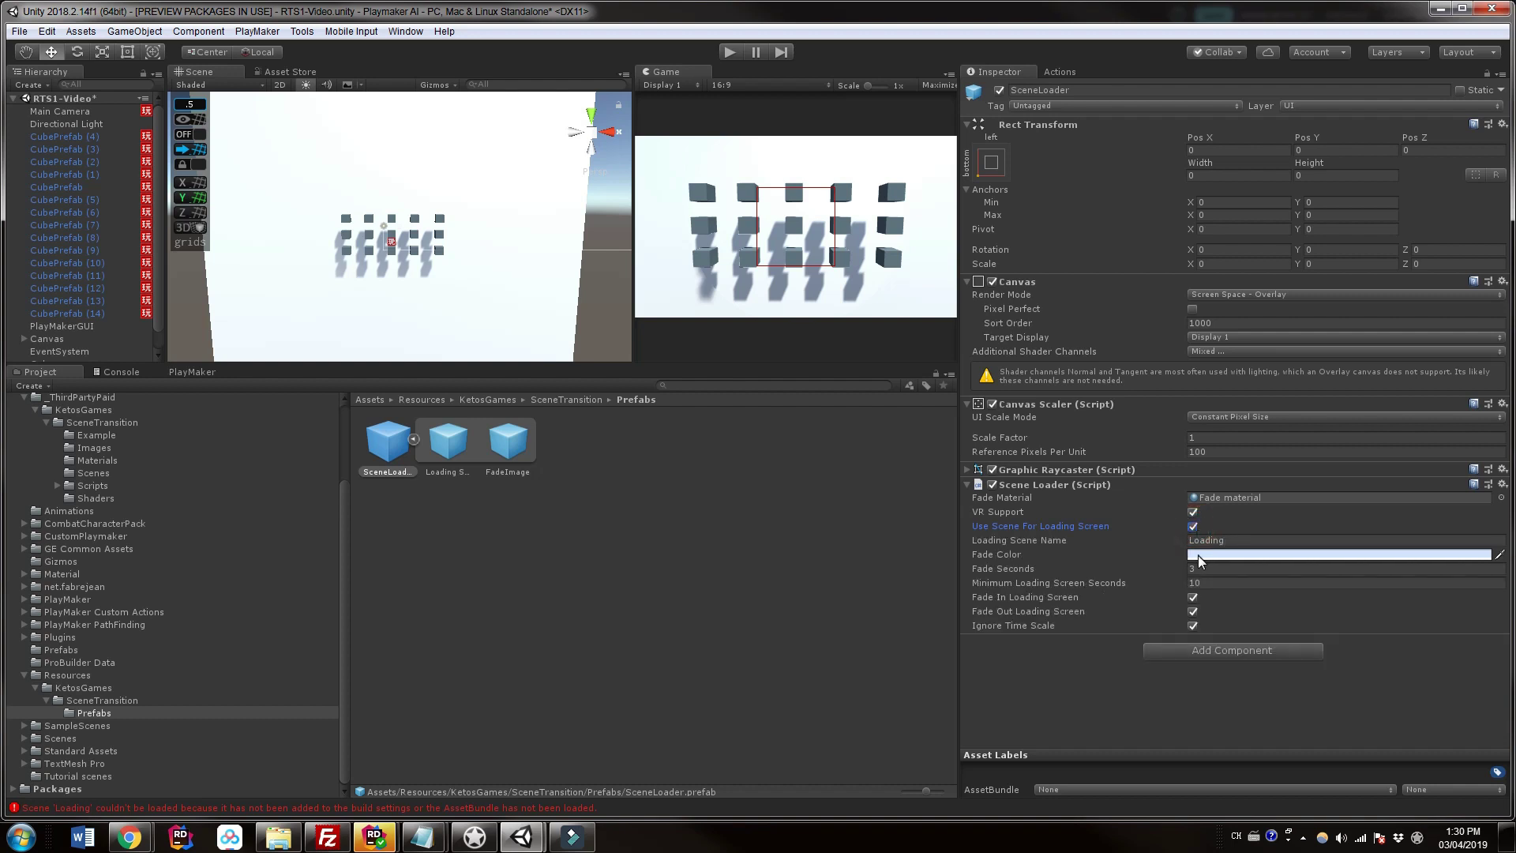
# Set the Scene Loader's Fade Color to dark blue, hex 0D4AAB
pyautogui.click(1197, 556)
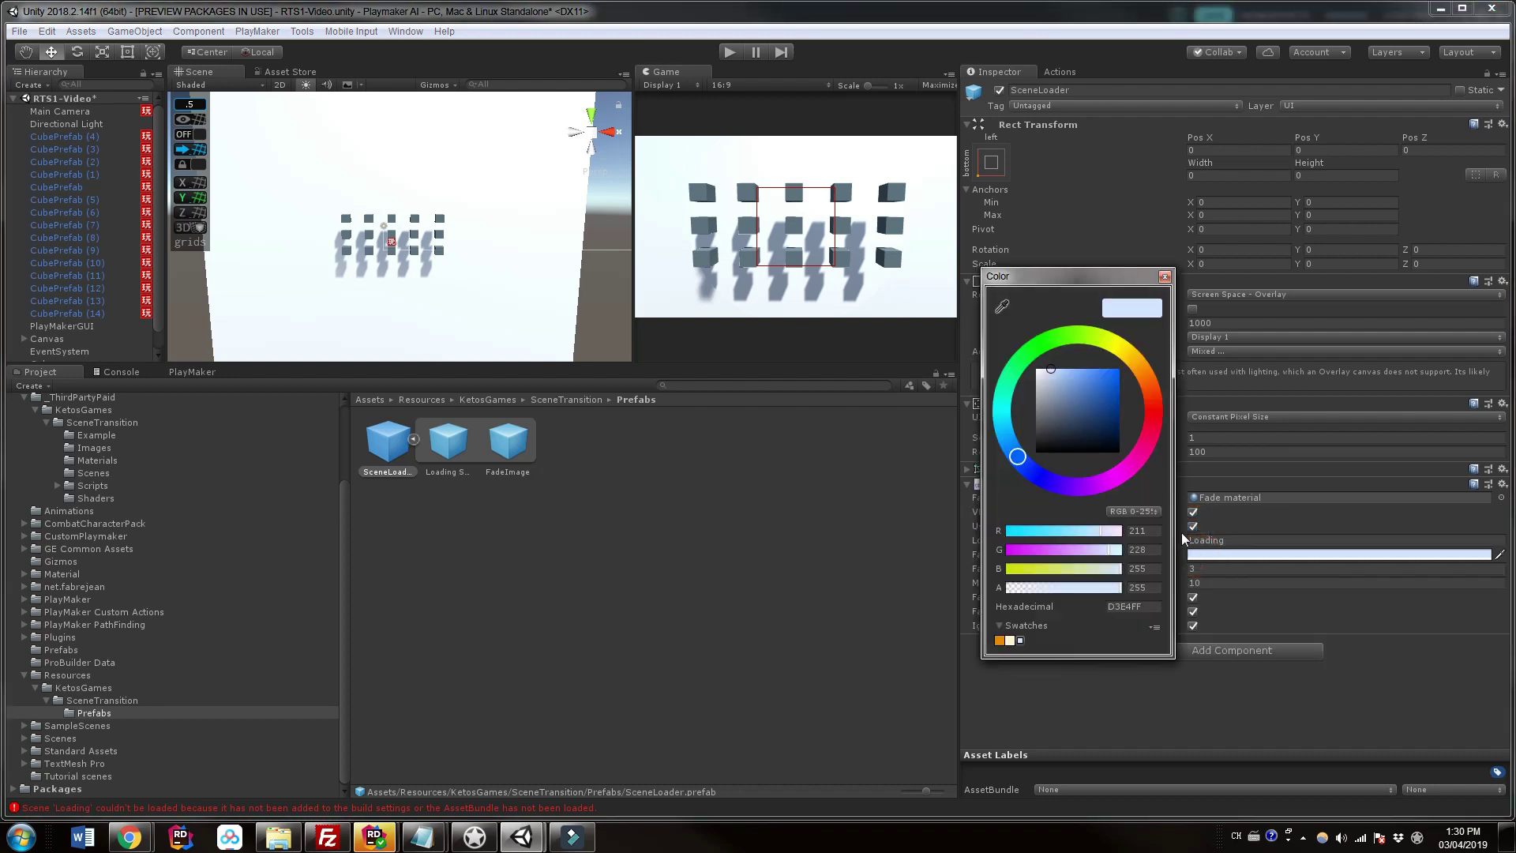
pyautogui.moveTo(1111, 420); pyautogui.dragTo(1114, 396)
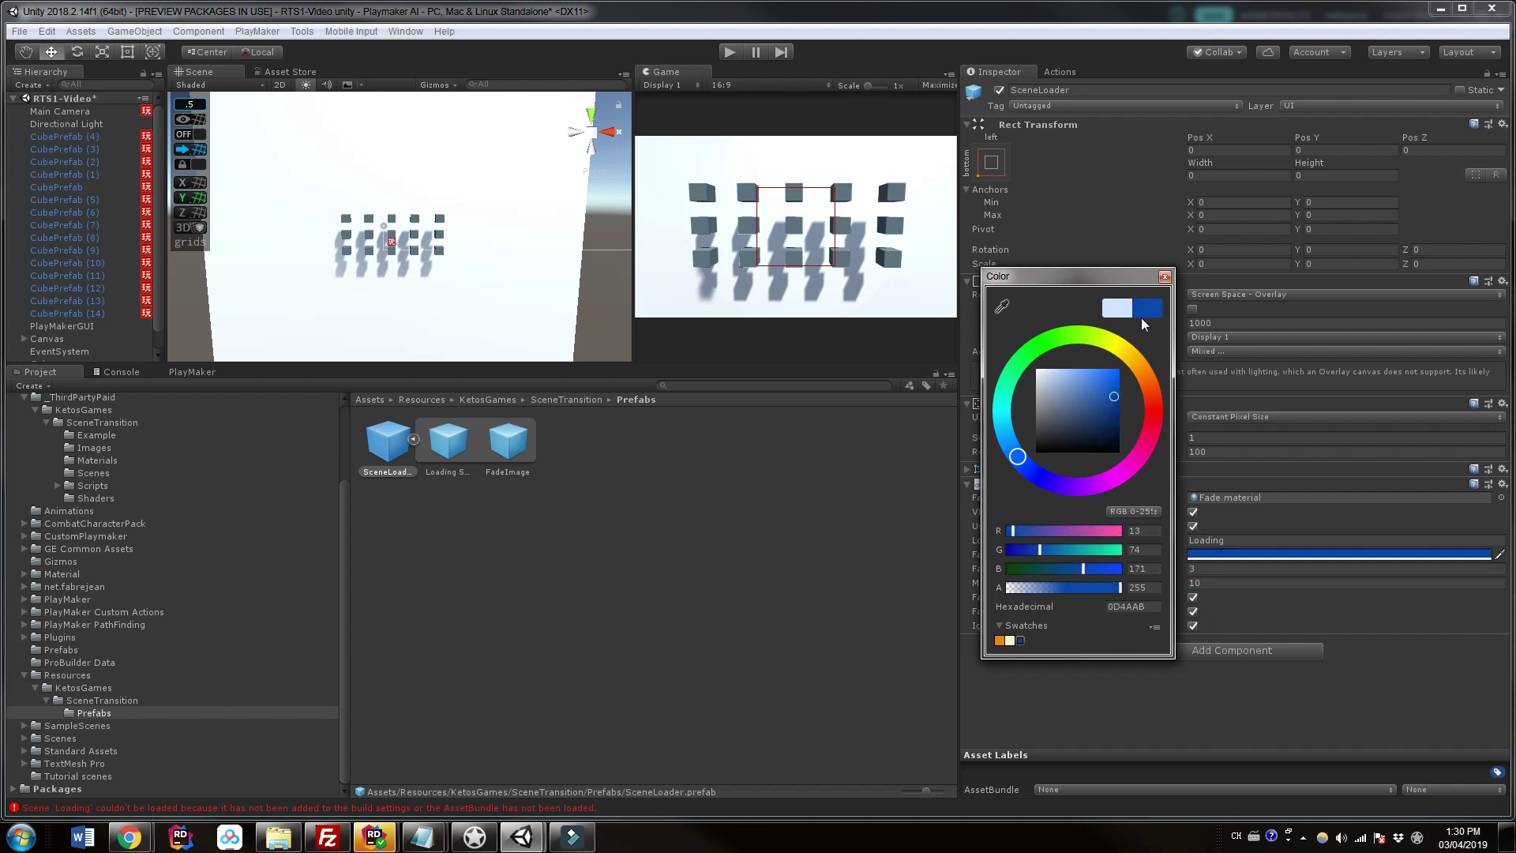
pyautogui.click(1165, 277)
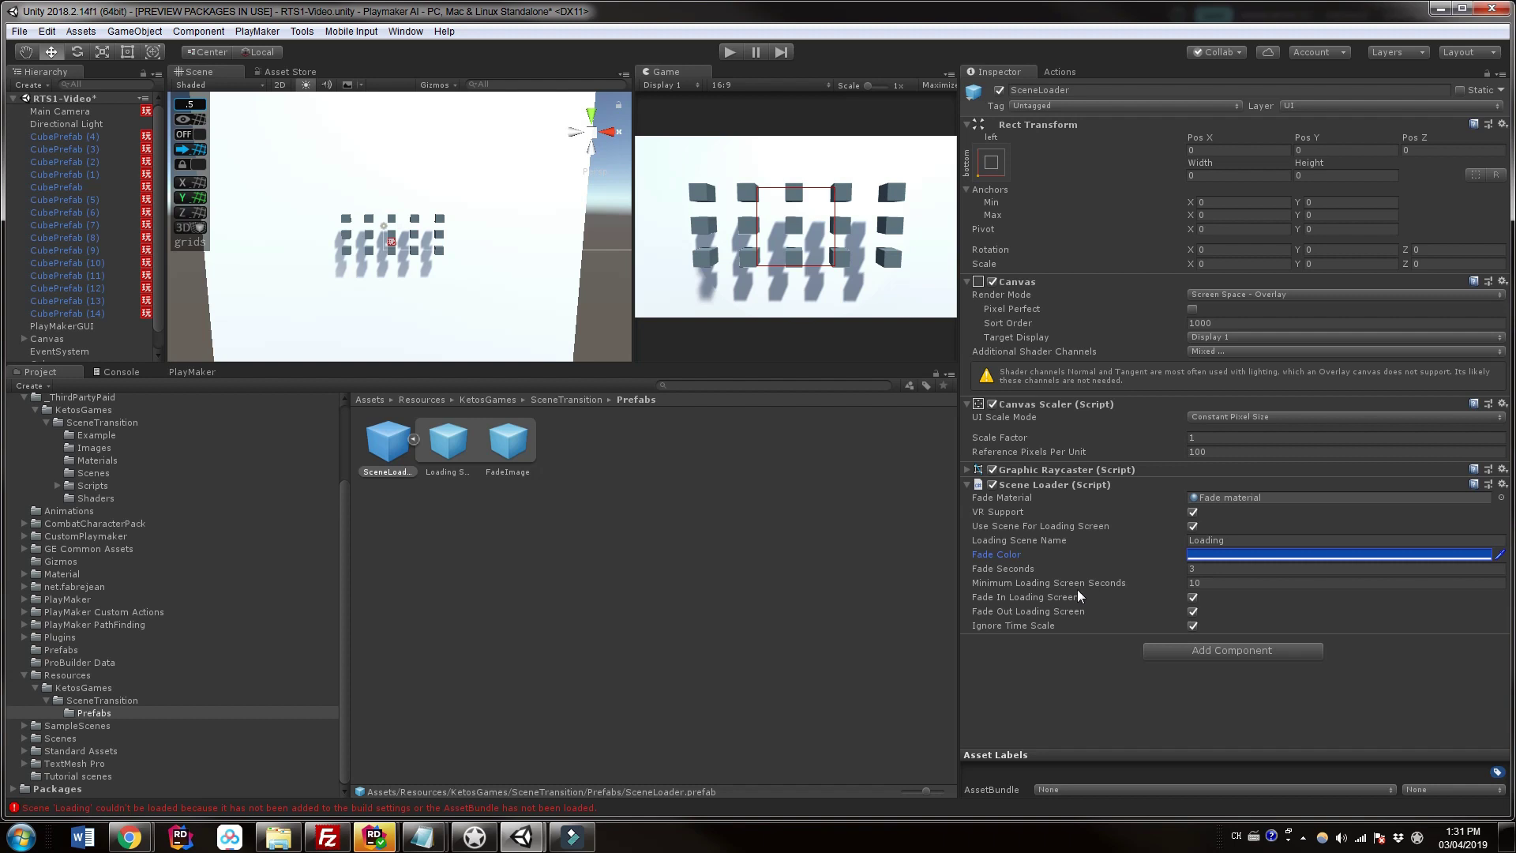
# Examine the Scene Loader's Minimum Loading Screen Seconds, Ignore Time Scale, Fade In Loading Screen and Loading Scene Name settings
pyautogui.moveTo(1005, 585)
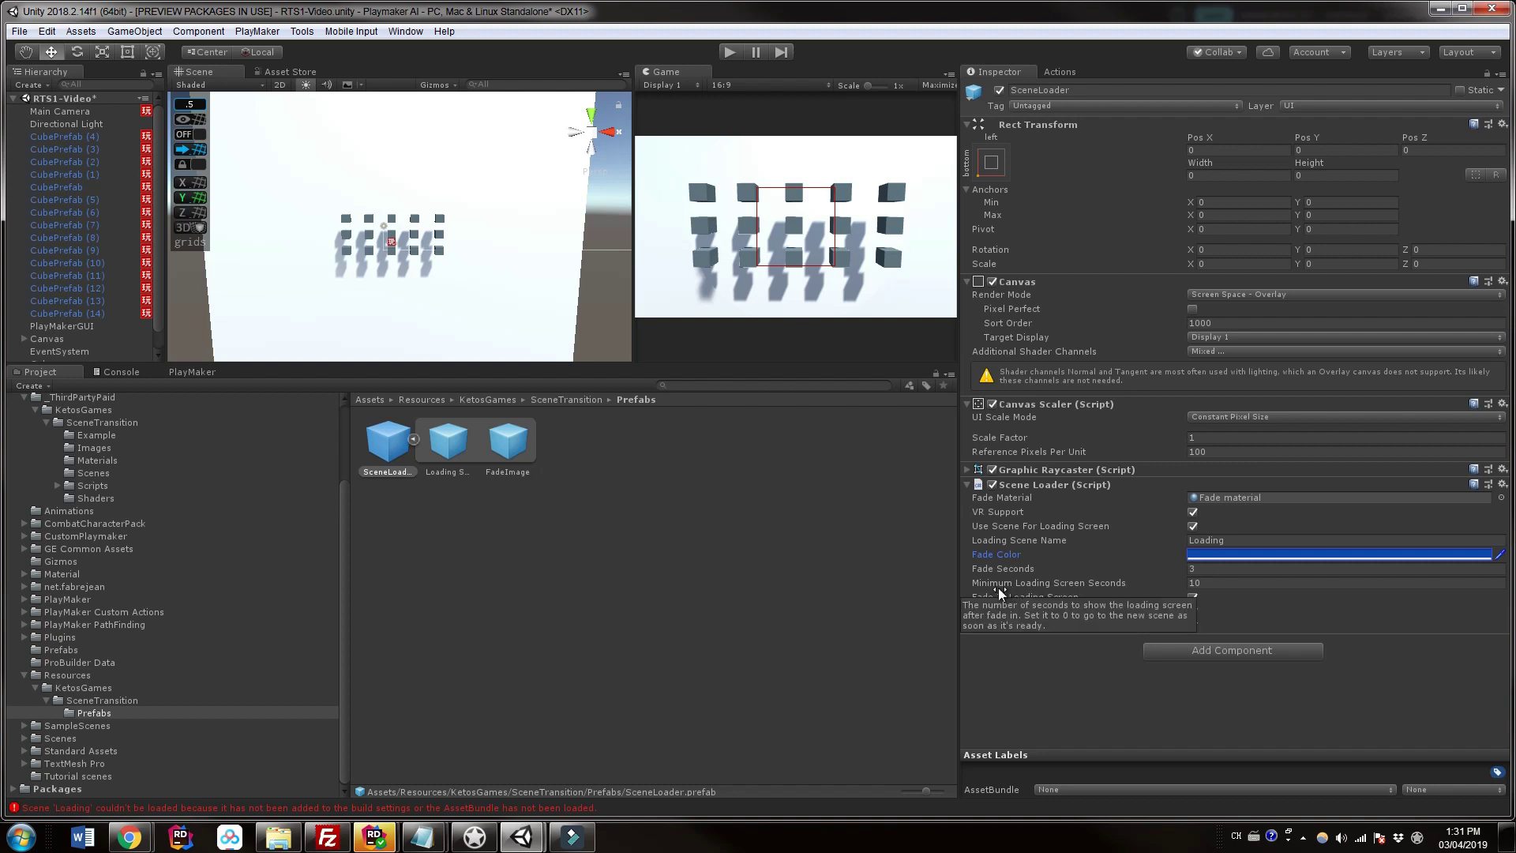
pyautogui.click(1207, 580)
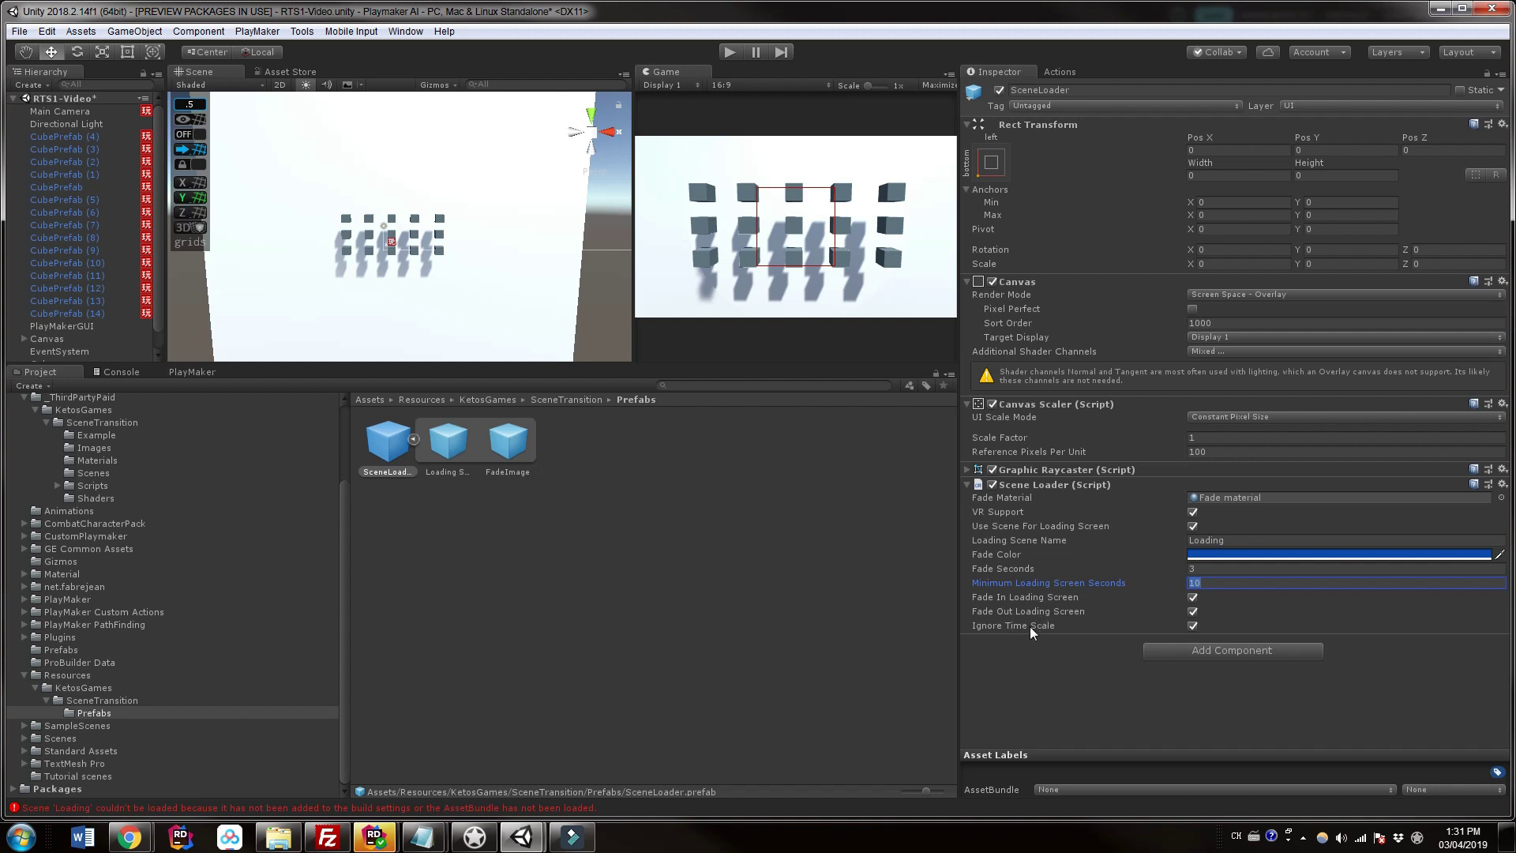
pyautogui.moveTo(1030, 626)
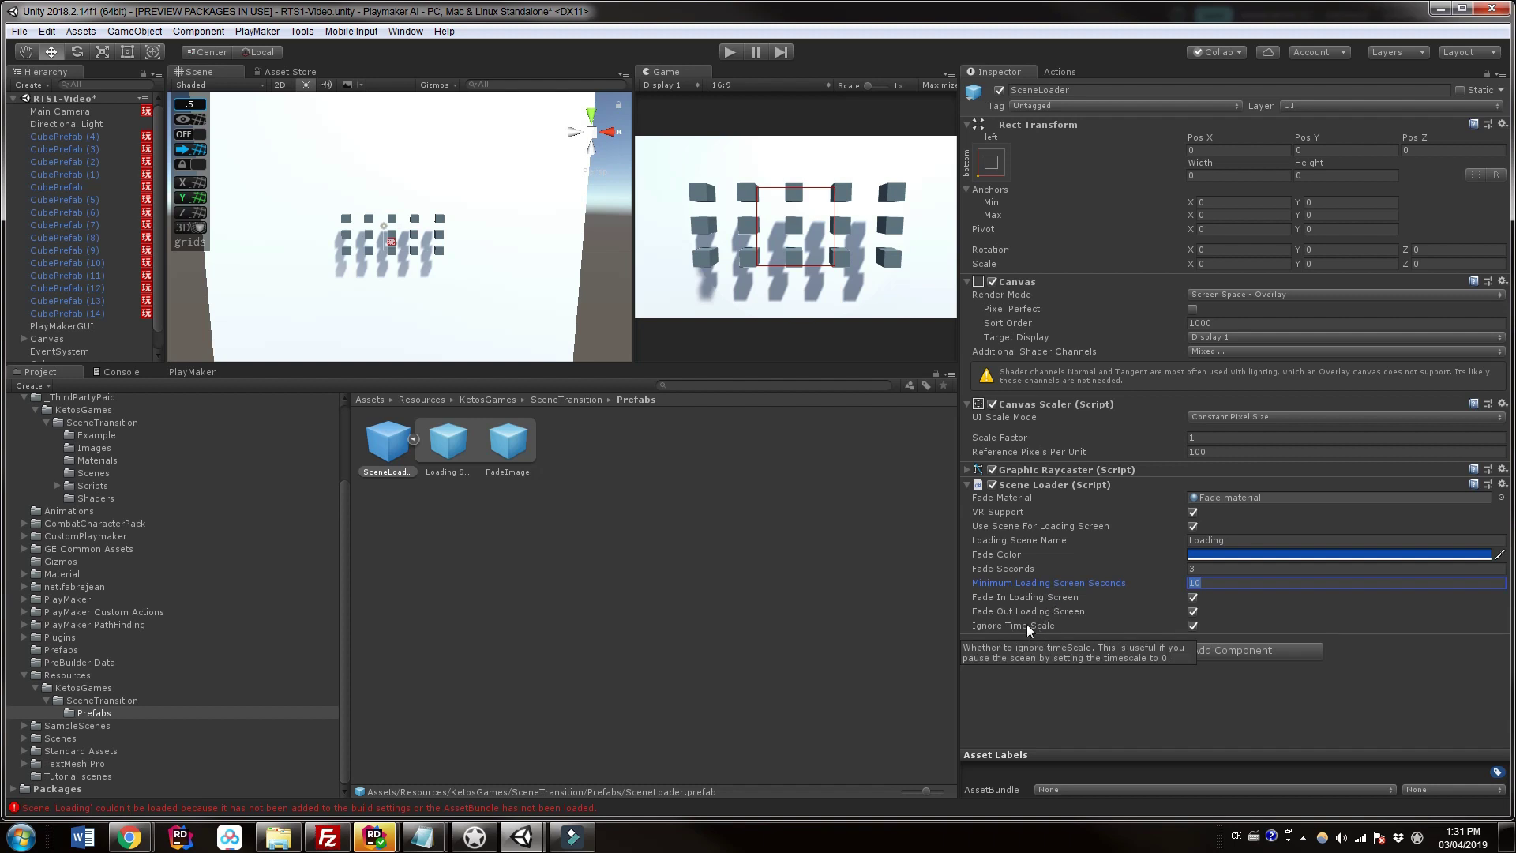
pyautogui.click(1263, 597)
pyautogui.click(1192, 597)
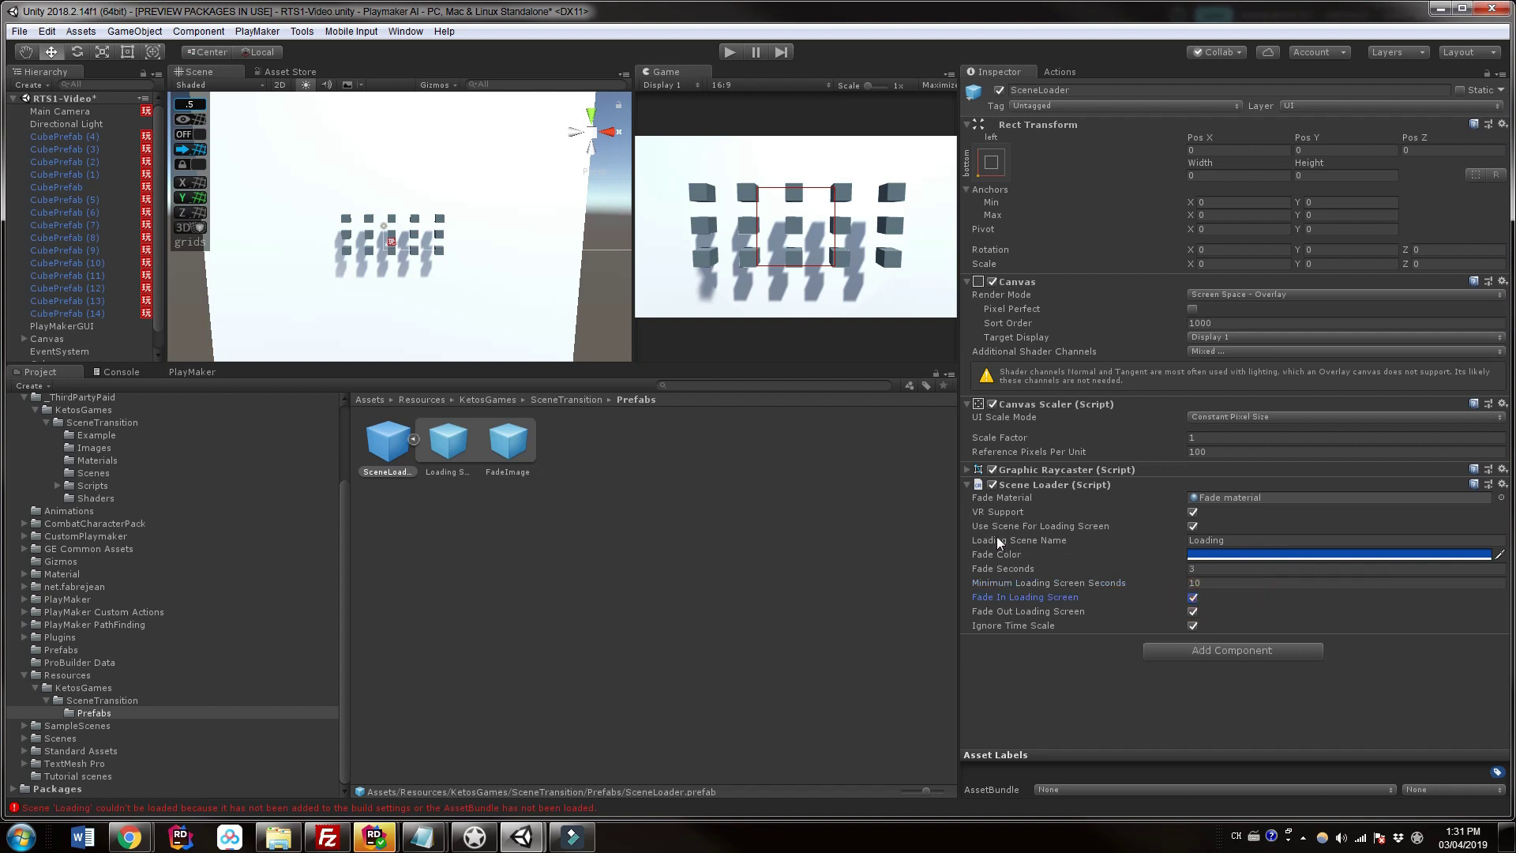
pyautogui.moveTo(991, 540)
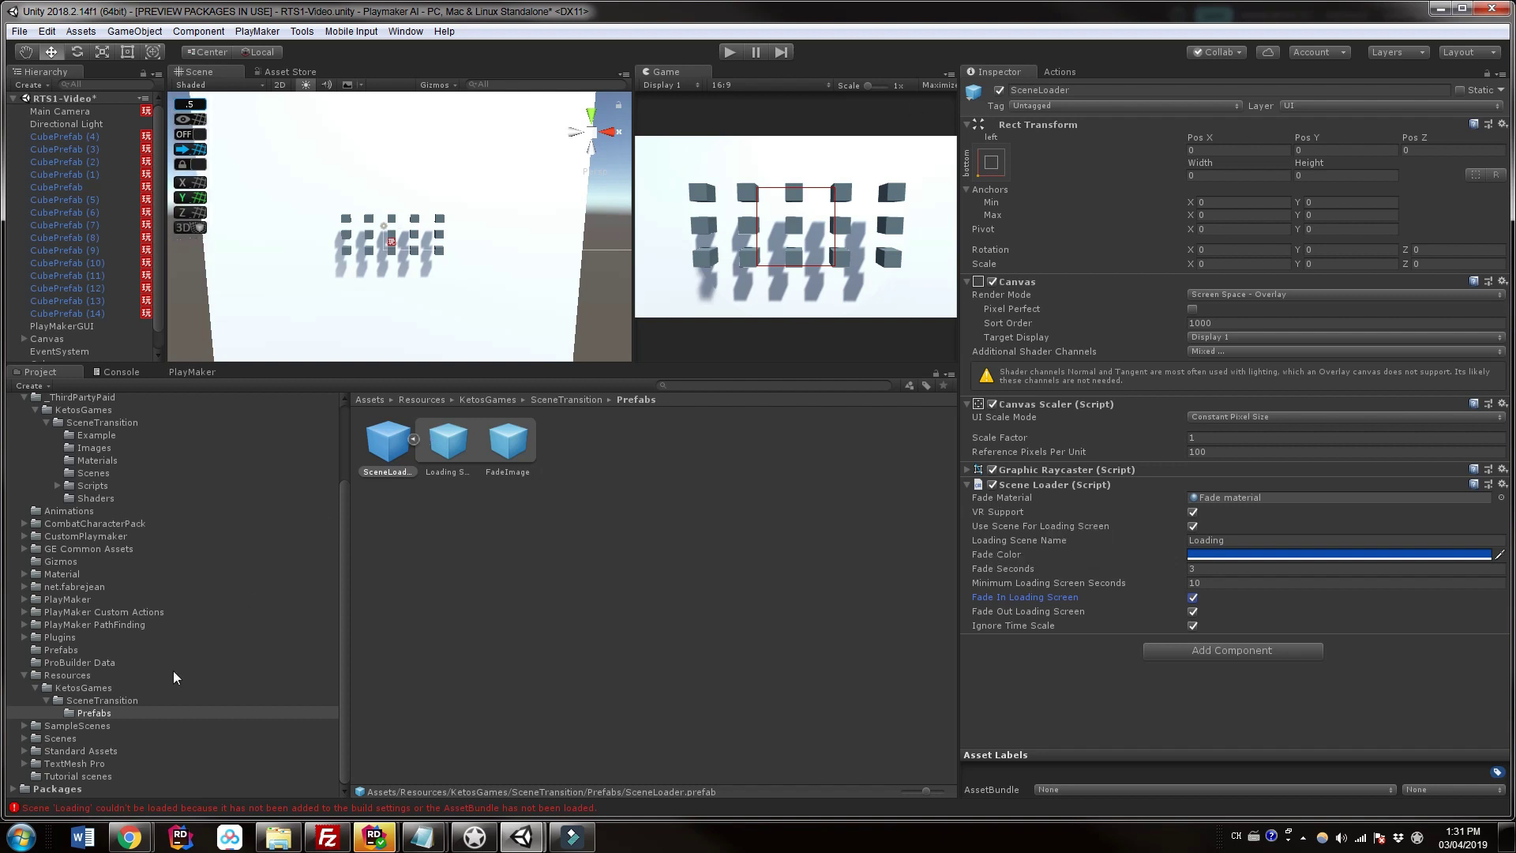
# Add the Loading scene from _ThirdPartyPaid/KetosGames/SceneTransition/Scenes to Scenes In Build in the build settings
pyautogui.scroll(3, 159, 500)
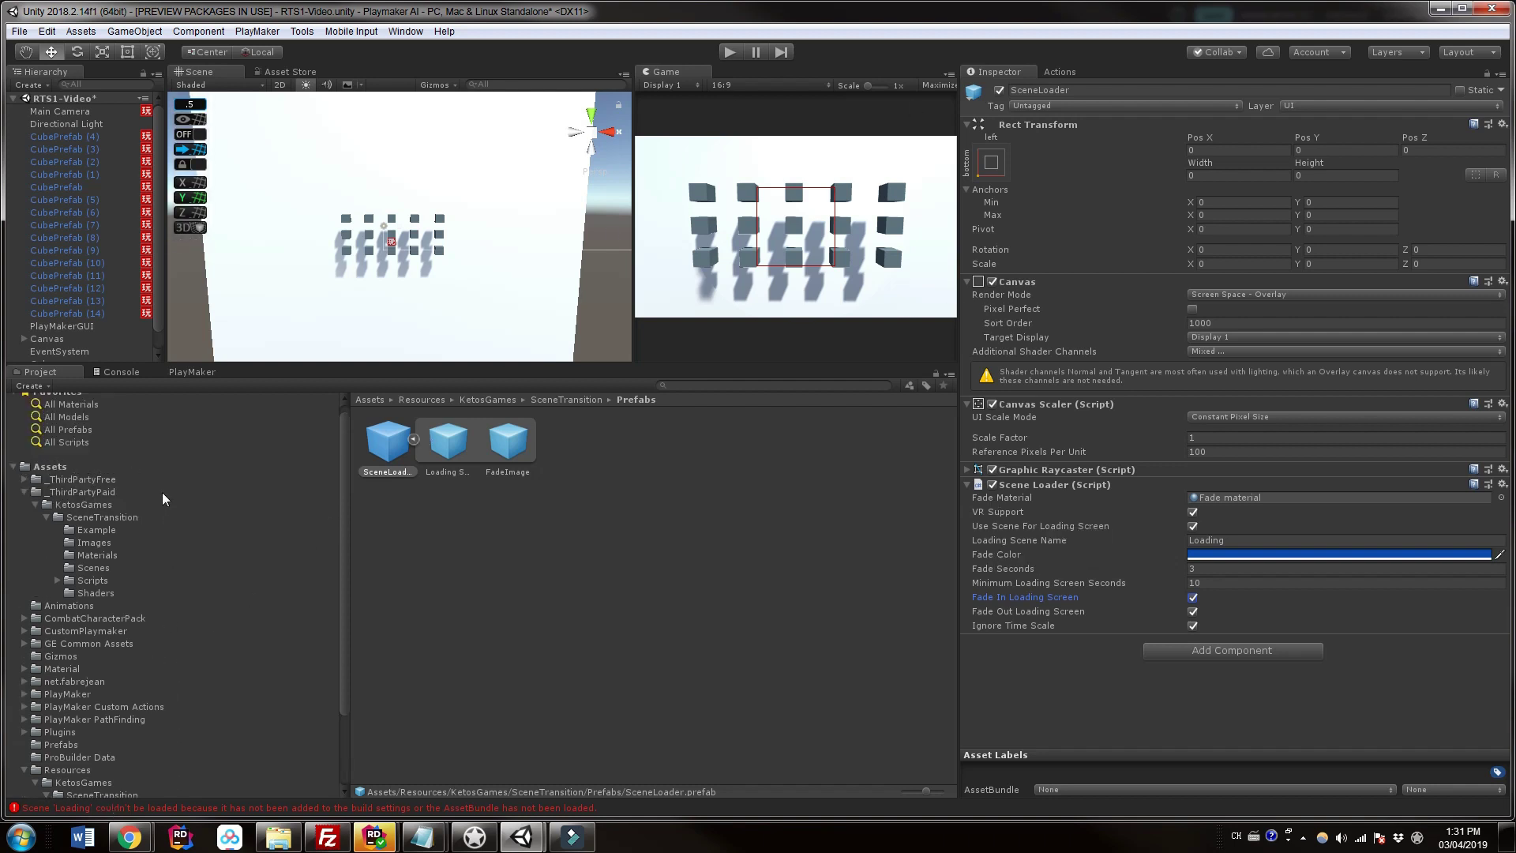
pyautogui.click(74, 503)
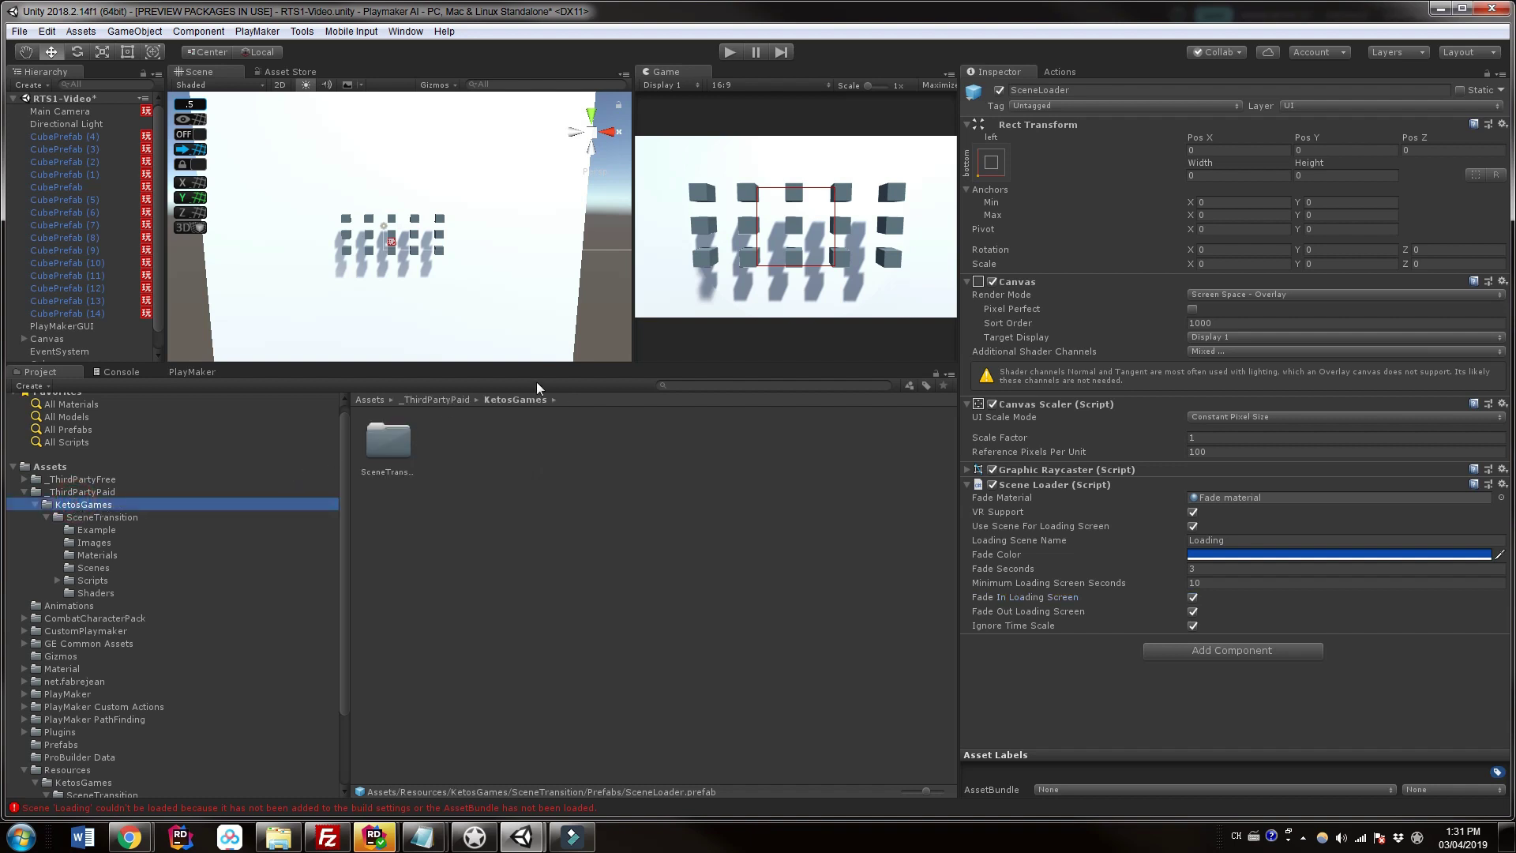
pyautogui.click(133, 517)
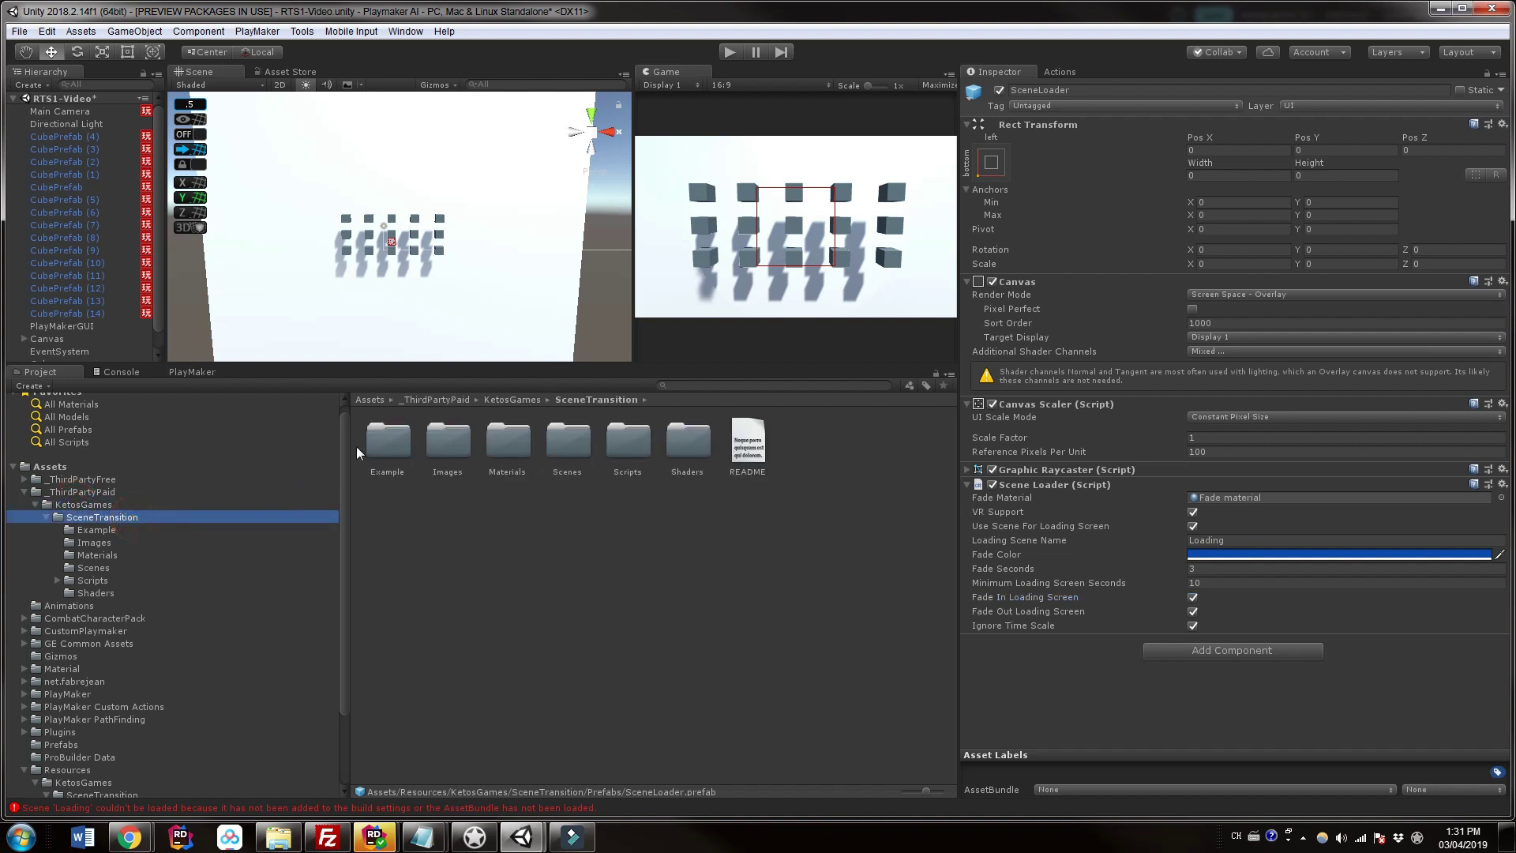
pyautogui.doubleClick(562, 440)
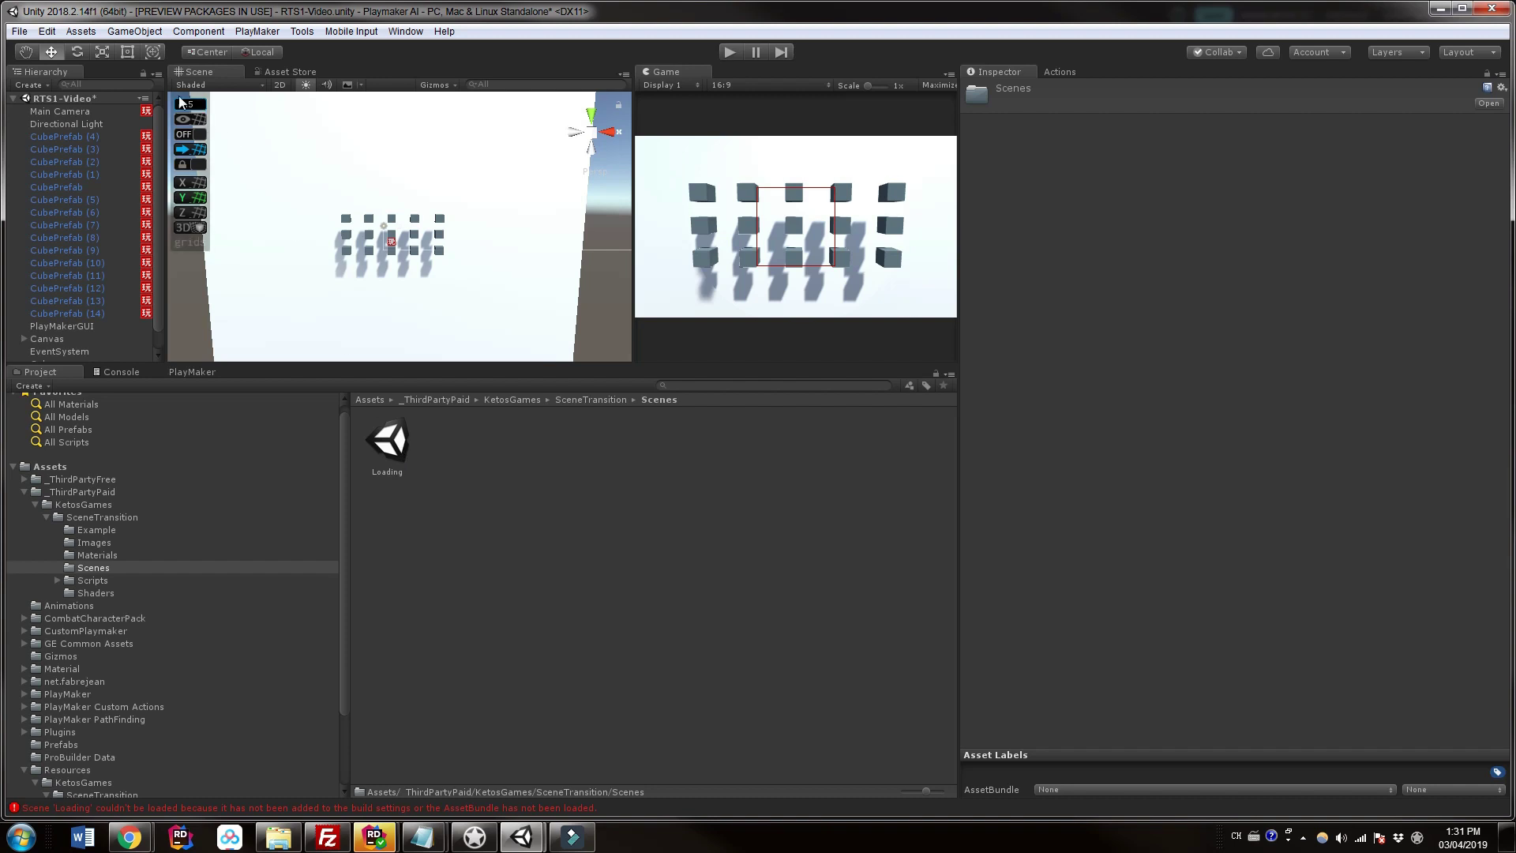
pyautogui.click(19, 31)
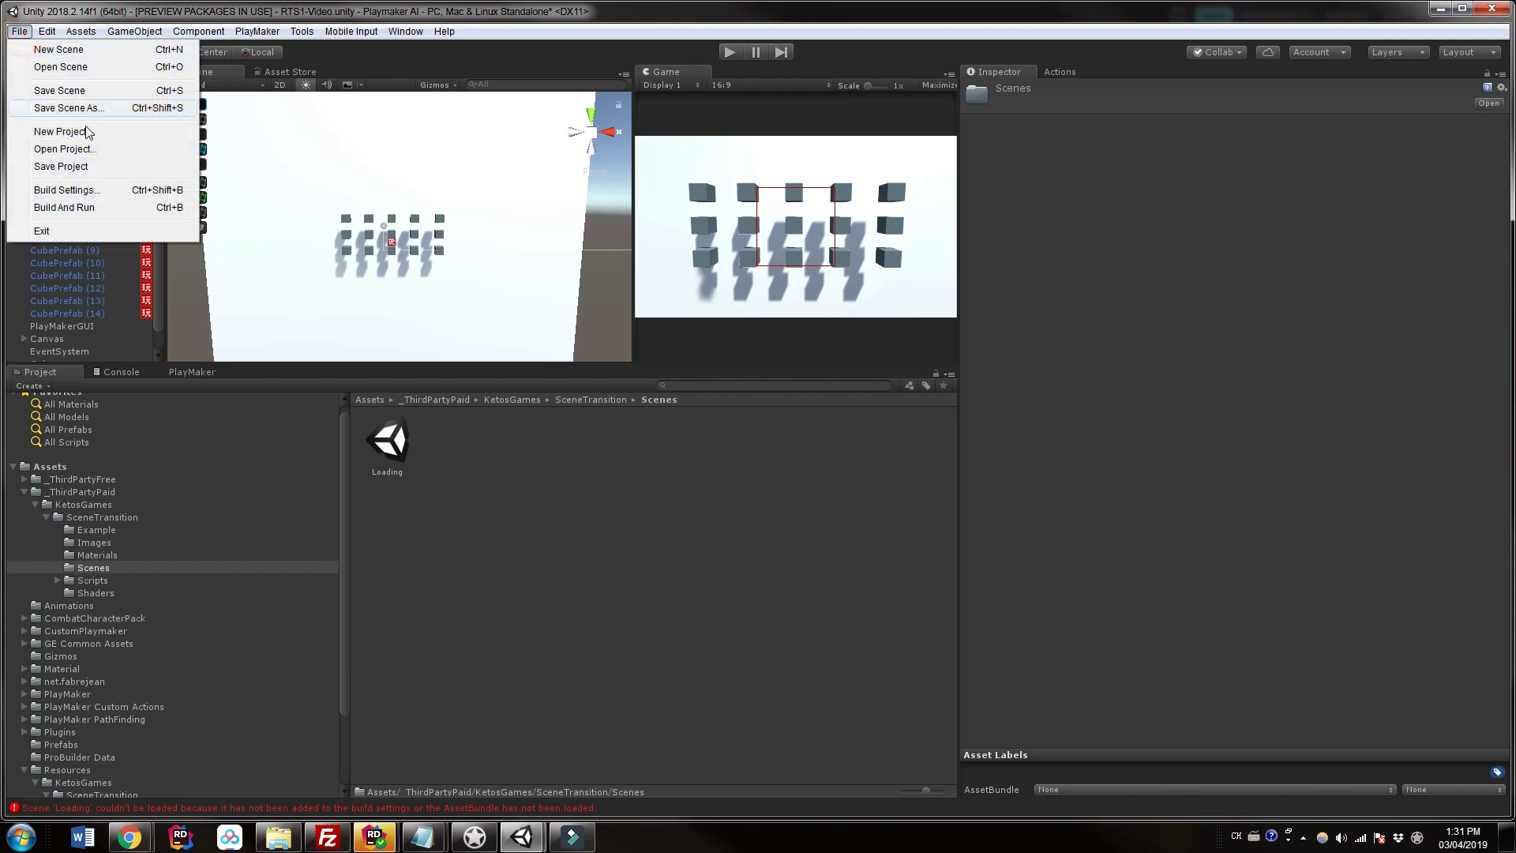
pyautogui.click(66, 189)
pyautogui.moveTo(469, 176); pyautogui.dragTo(656, 158)
pyautogui.moveTo(390, 452); pyautogui.dragTo(675, 233)
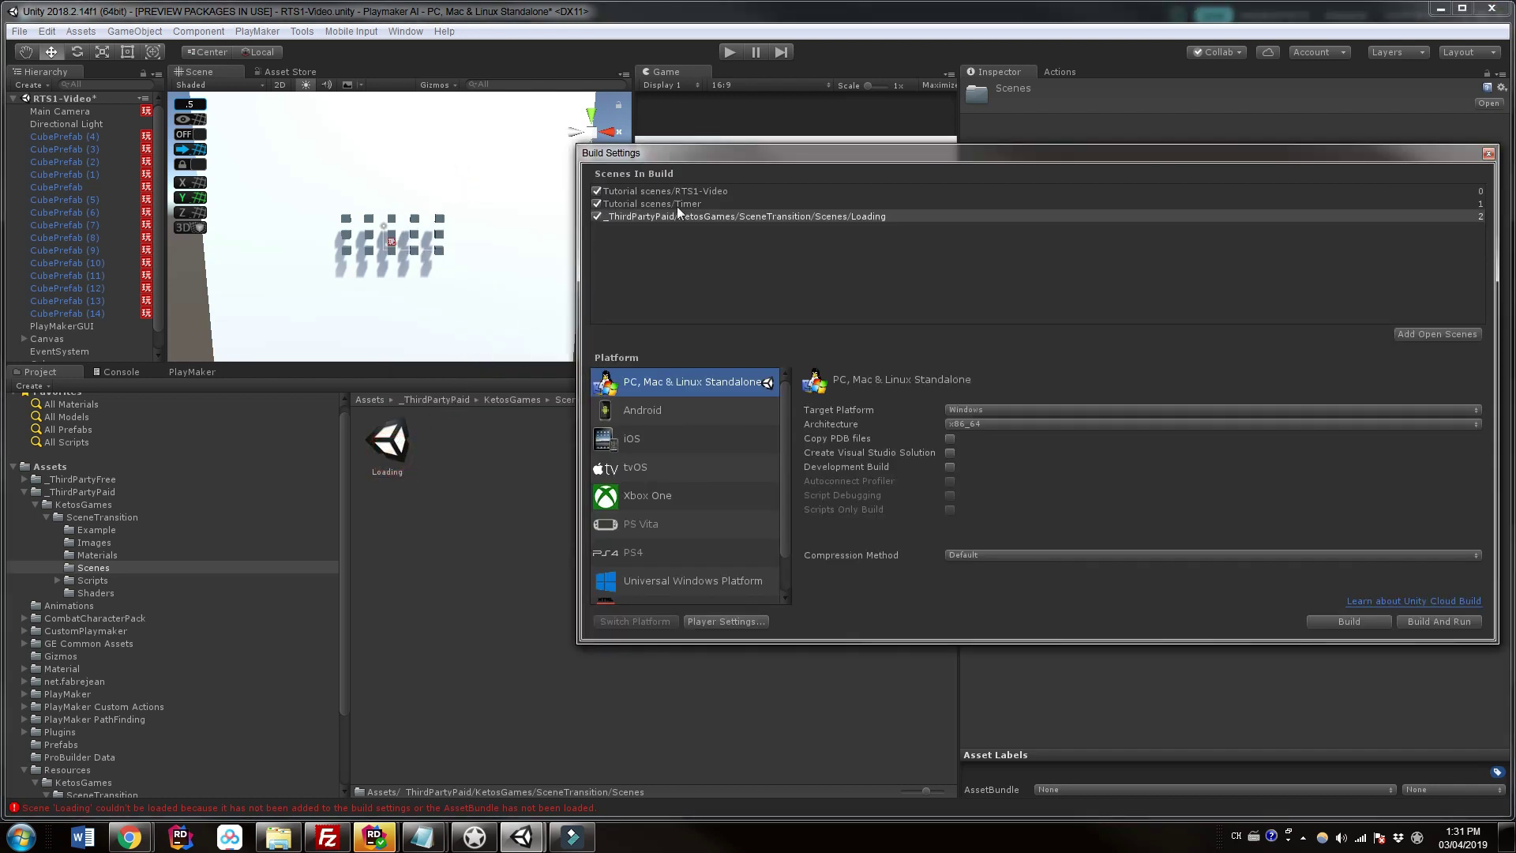
pyautogui.click(1488, 153)
# Display GameObject's FSM in the PlayMaker editor and run the scene in play mode to test the transition with the loading screen
pyautogui.moveTo(376, 365); pyautogui.dragTo(174, 471)
pyautogui.click(87, 374)
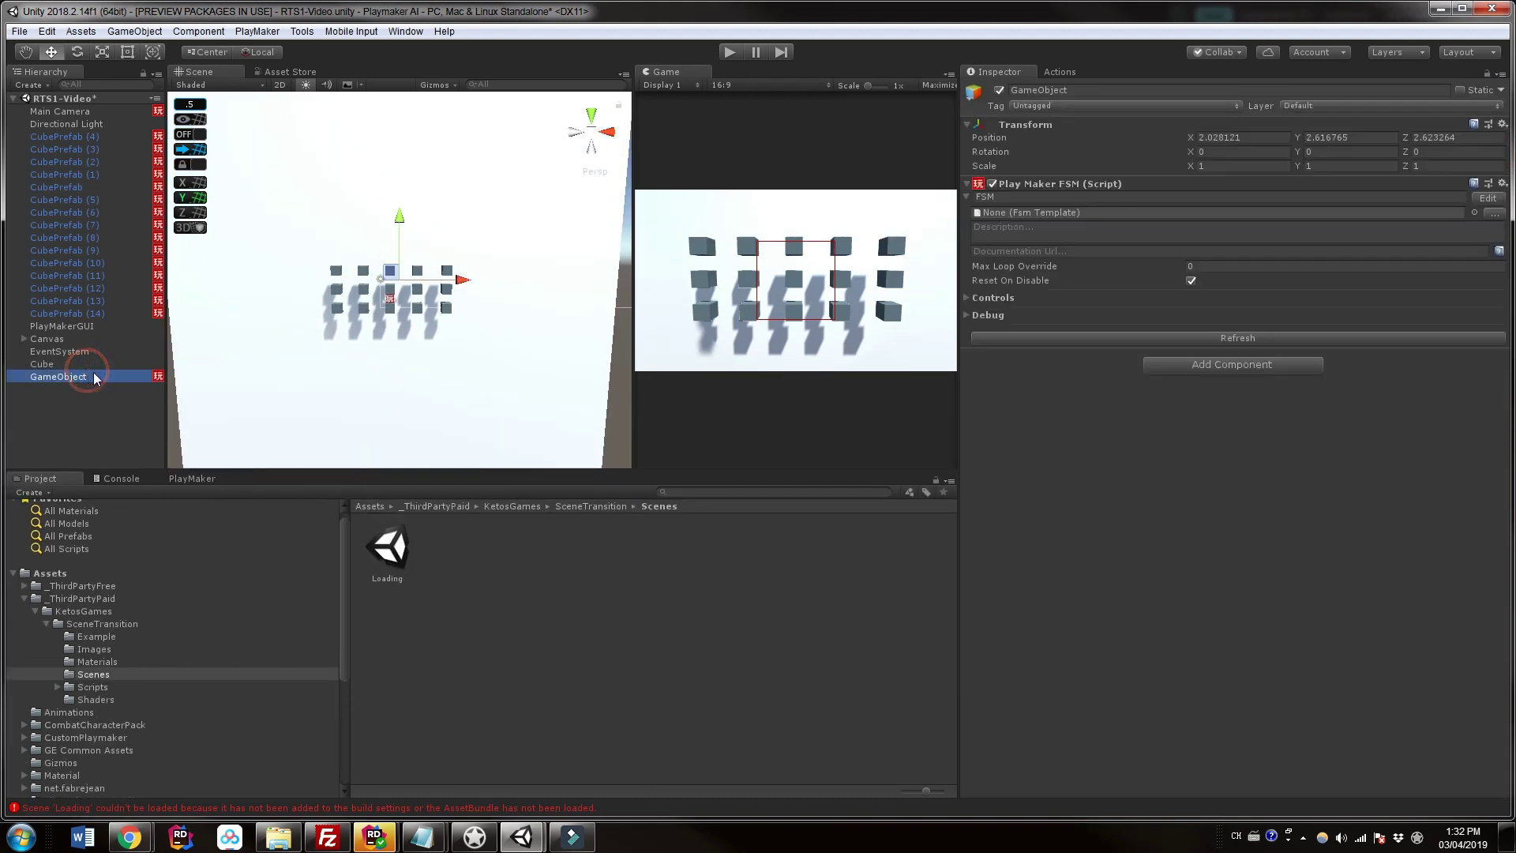
pyautogui.click(180, 476)
pyautogui.click(728, 51)
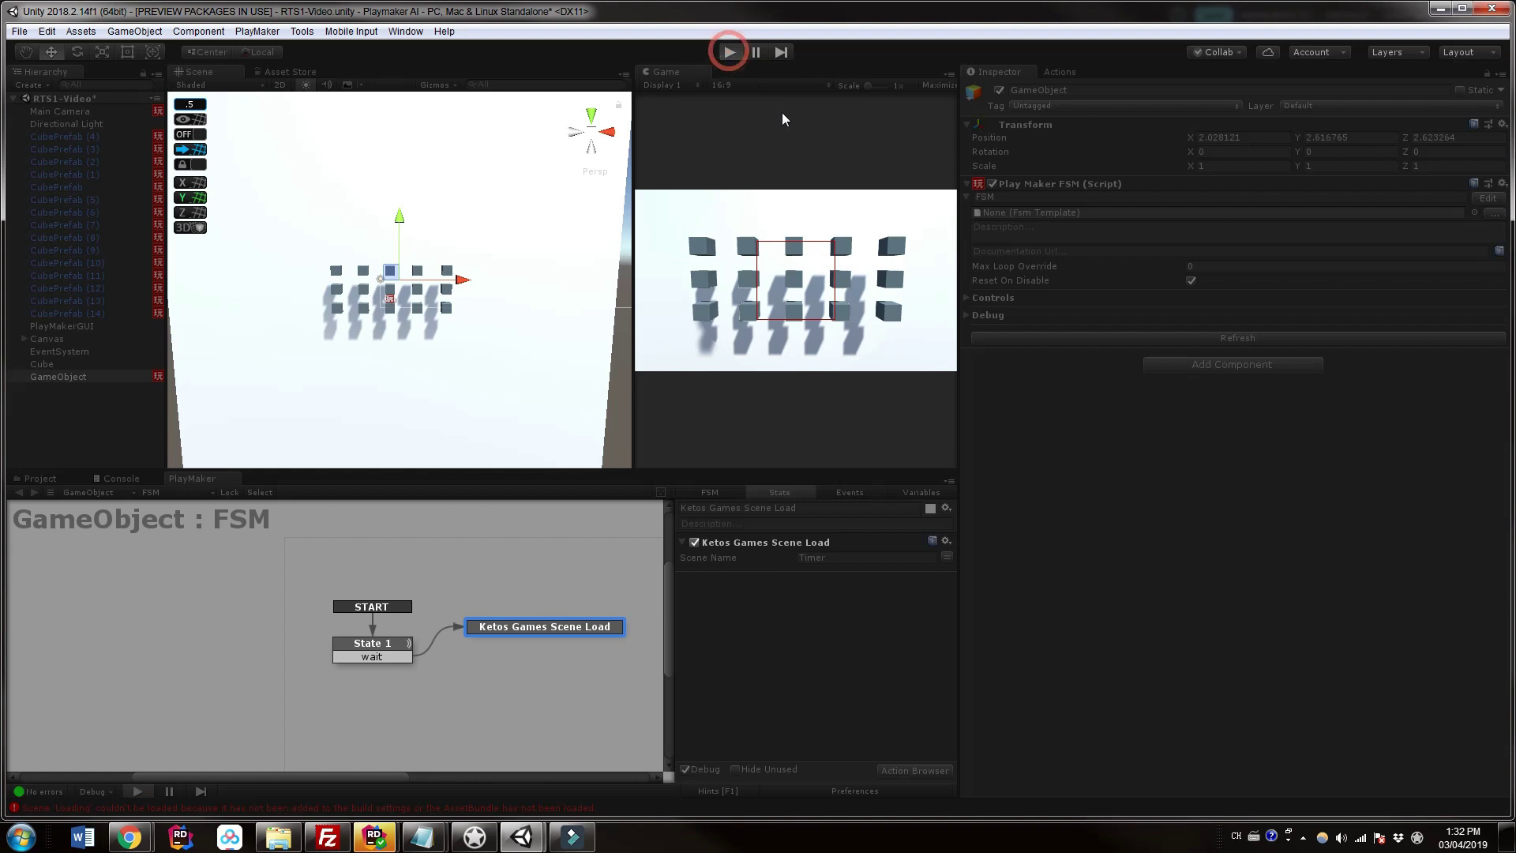
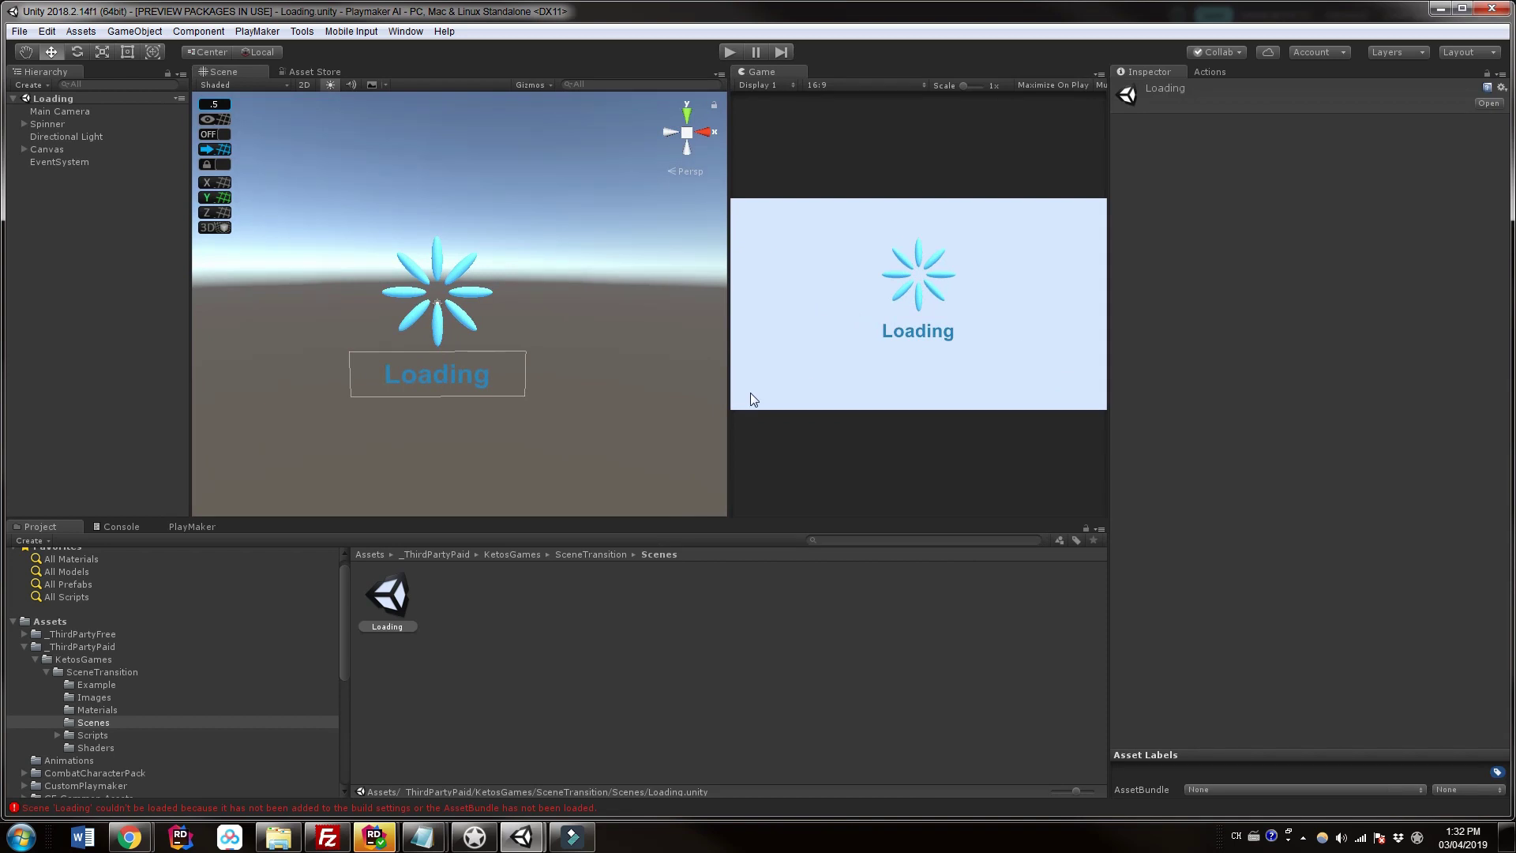
# Set the Background color of the Loading scene's Main Camera to a medium blue
pyautogui.moveTo(726, 396); pyautogui.dragTo(747, 391)
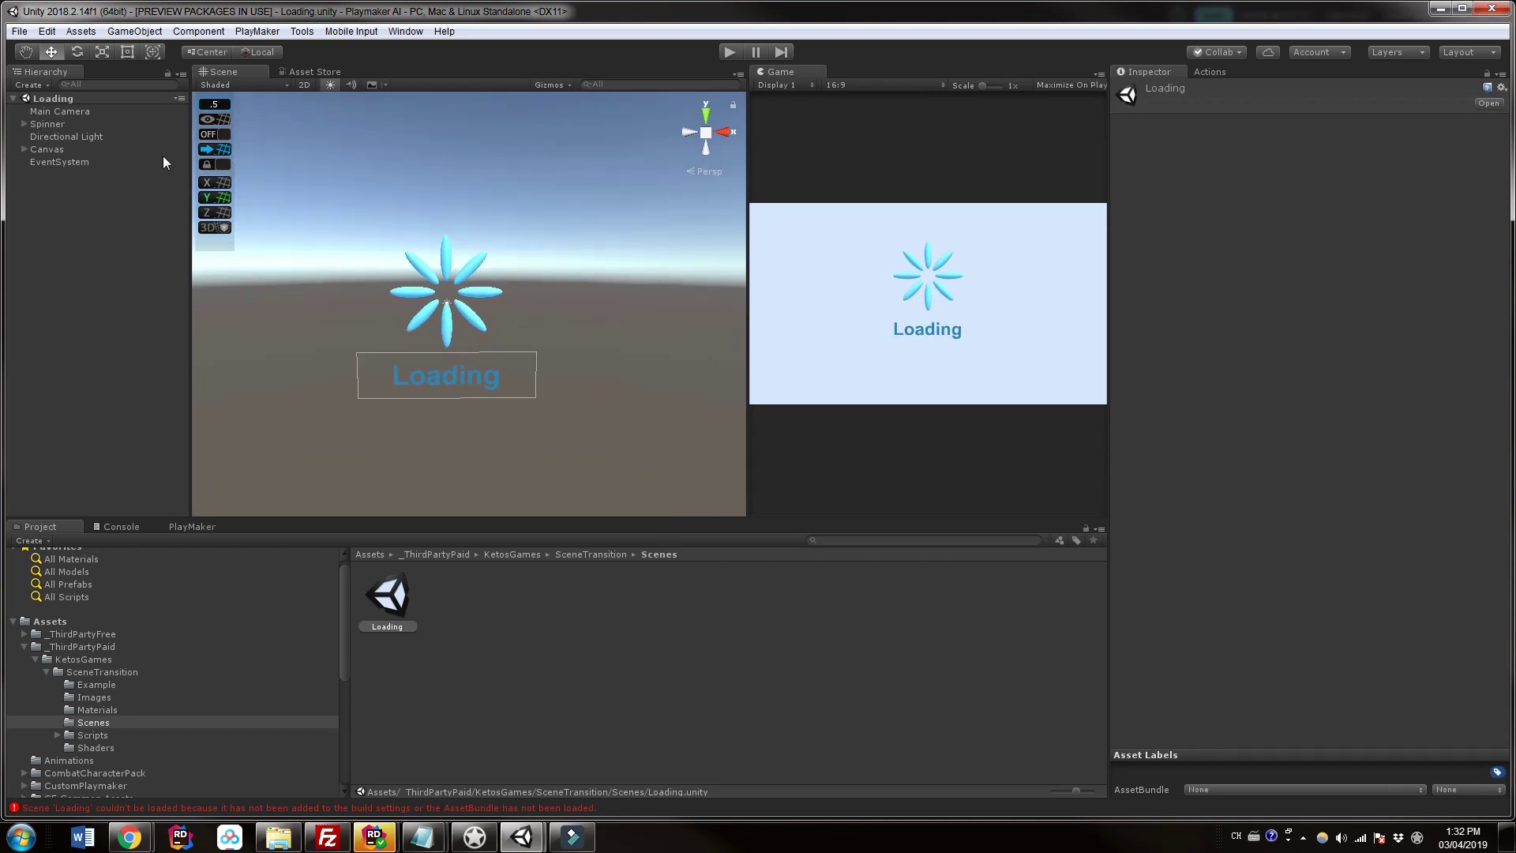
pyautogui.click(78, 111)
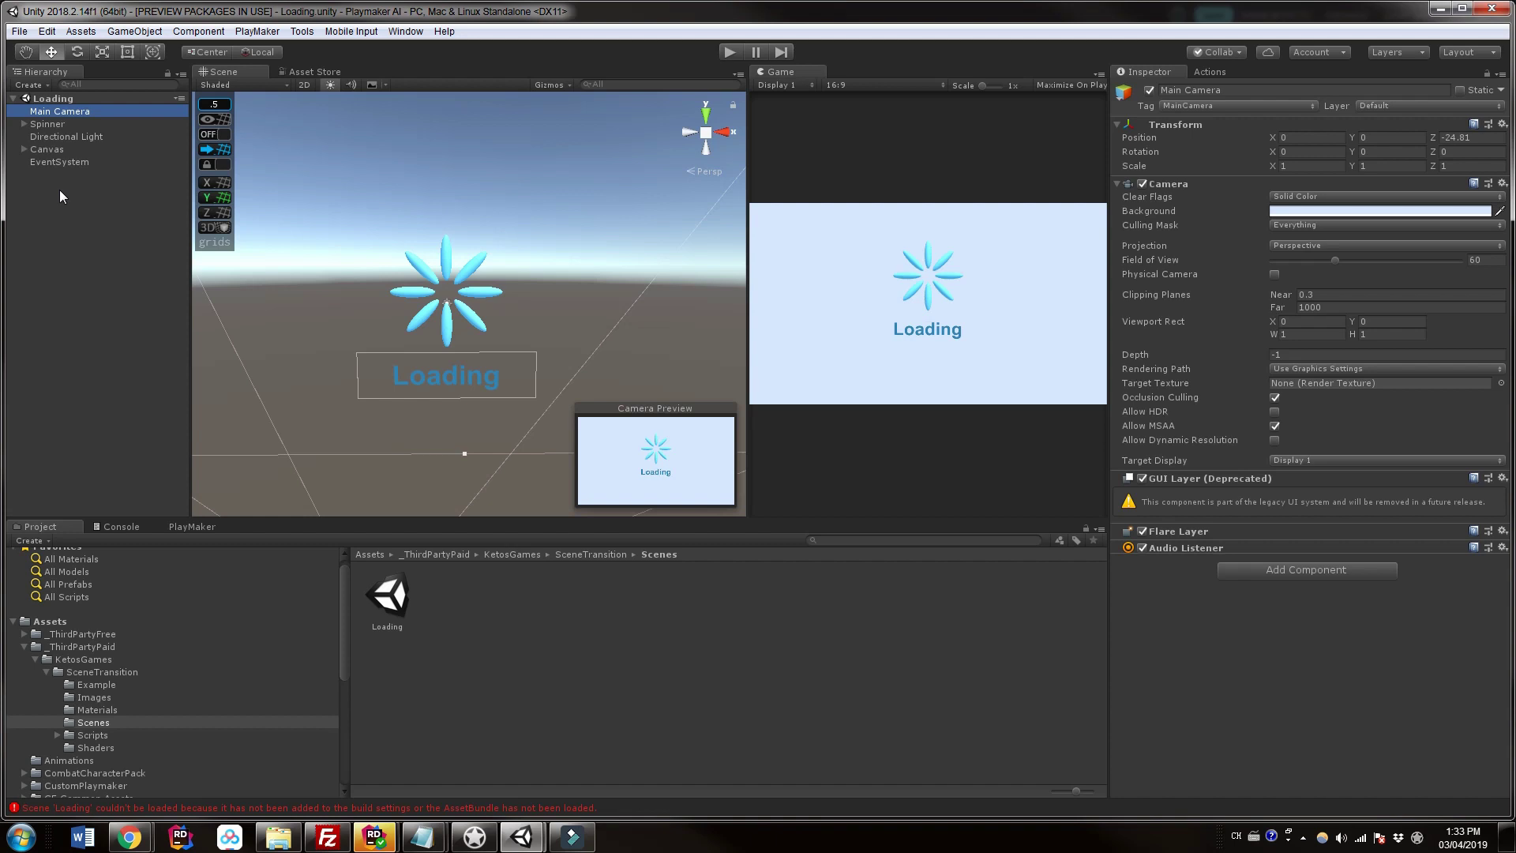
pyautogui.scroll(-5, 437, 380)
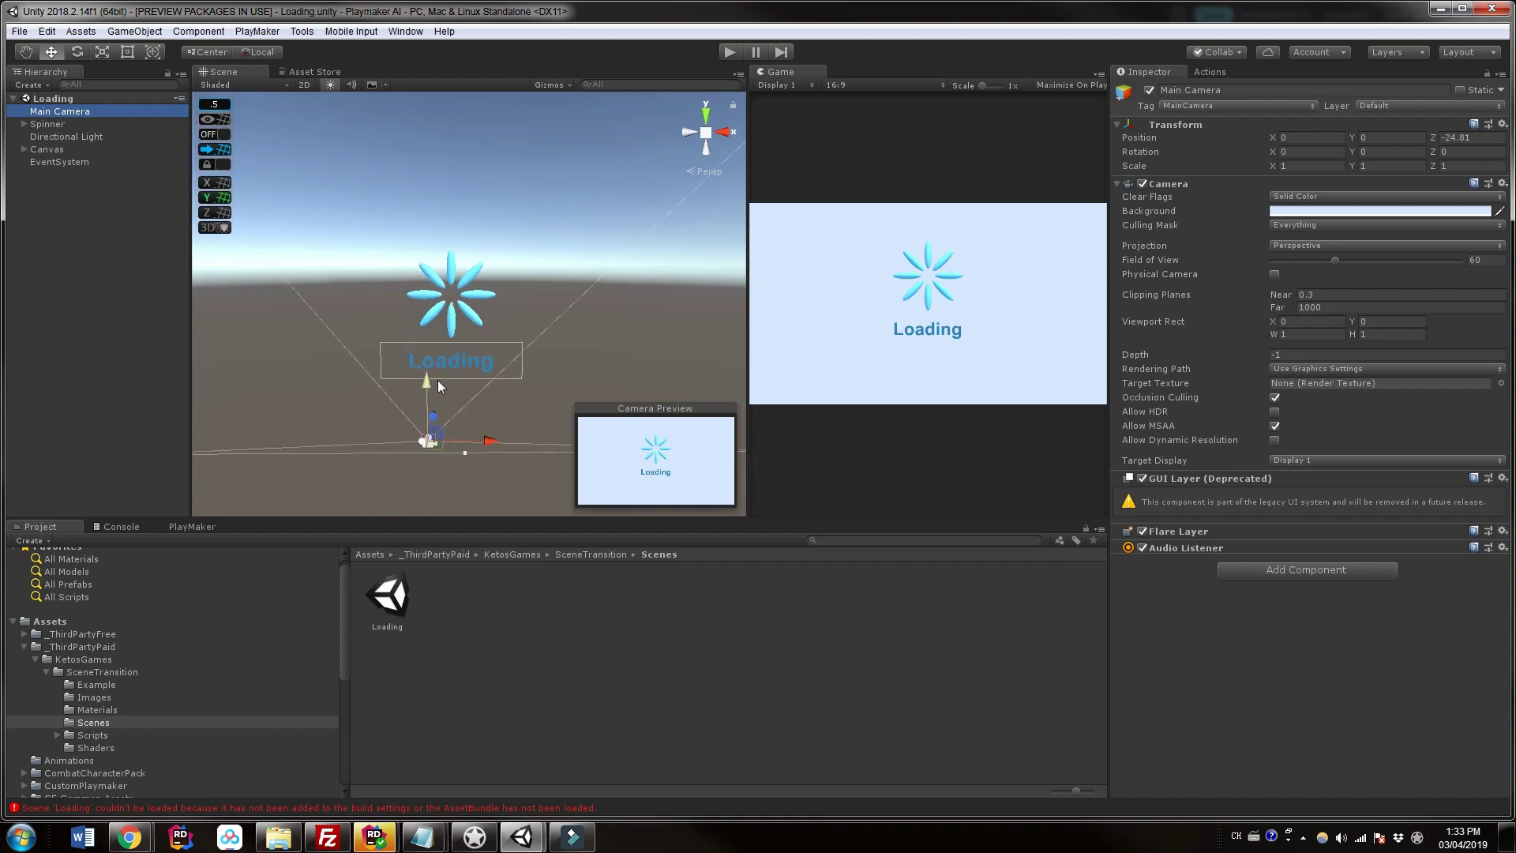
pyautogui.keyDown('alt'); pyautogui.moveTo(485, 331); pyautogui.dragTo(197, 196); pyautogui.keyUp('alt')
pyautogui.click(61, 150)
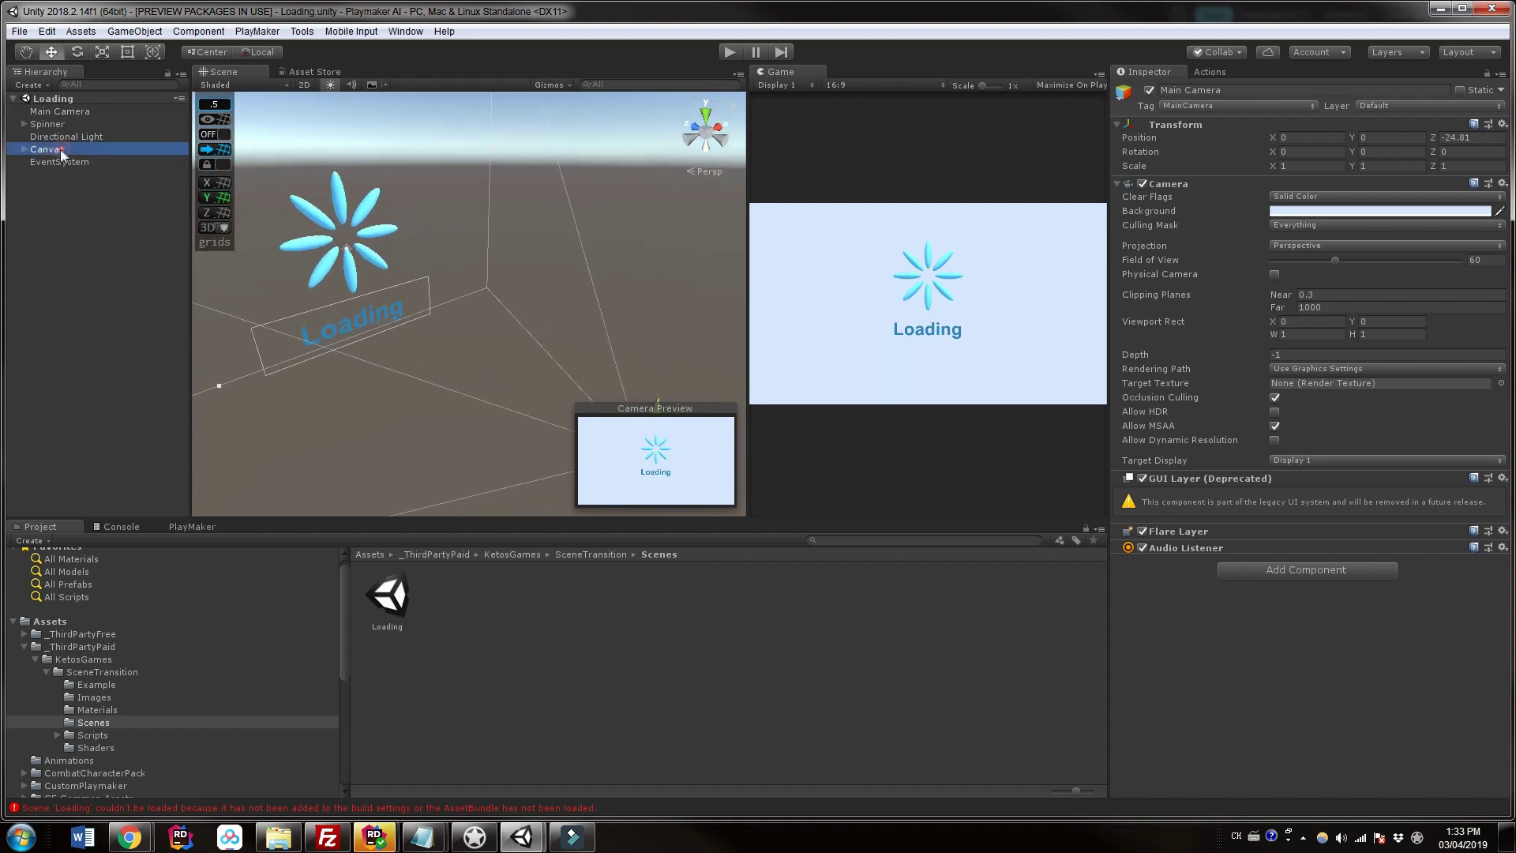
pyautogui.click(47, 111)
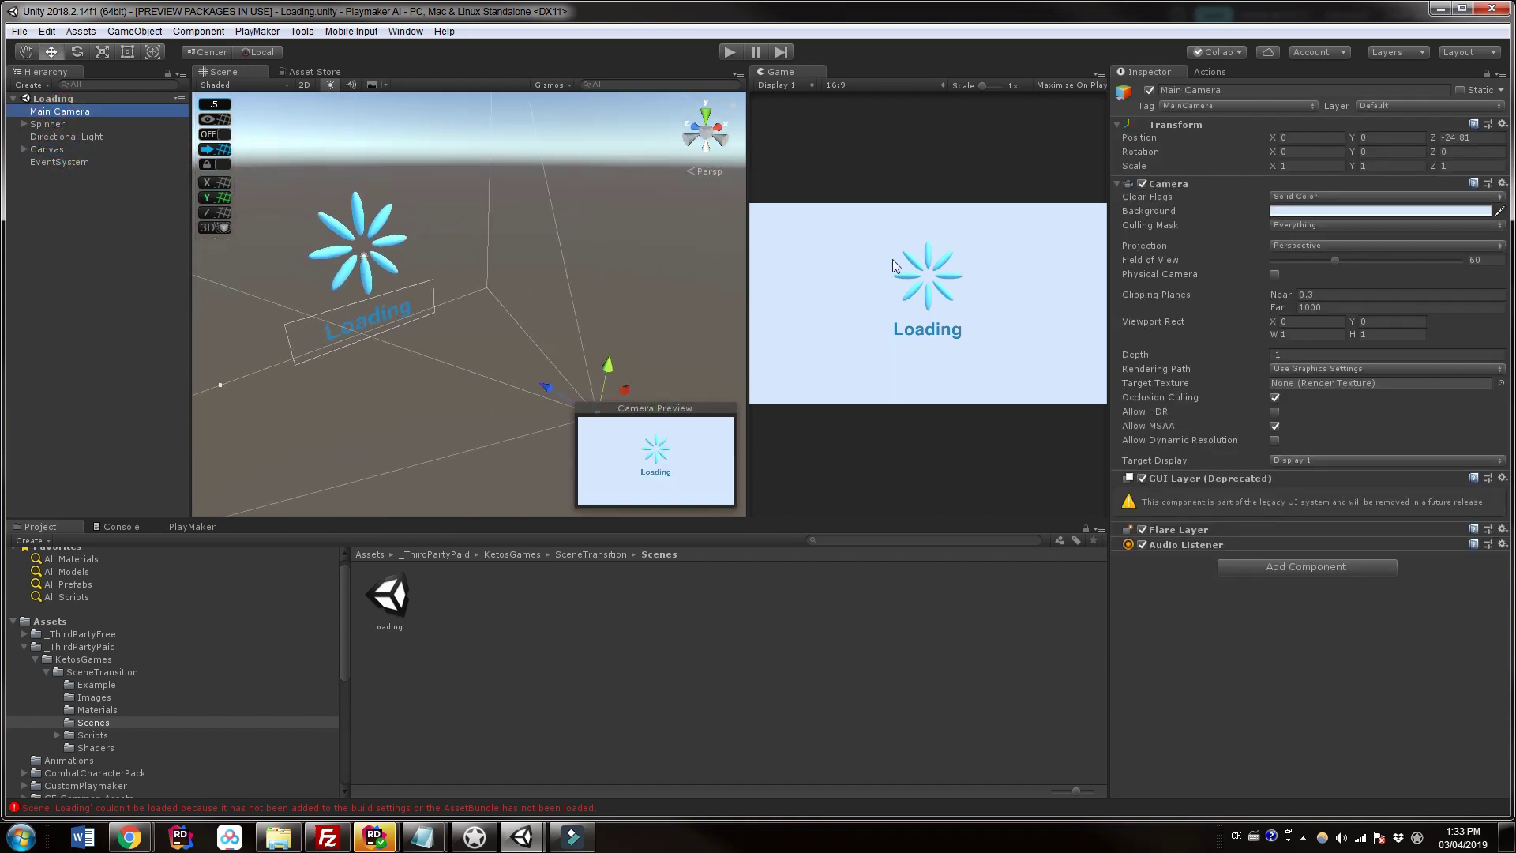
pyautogui.click(1289, 212)
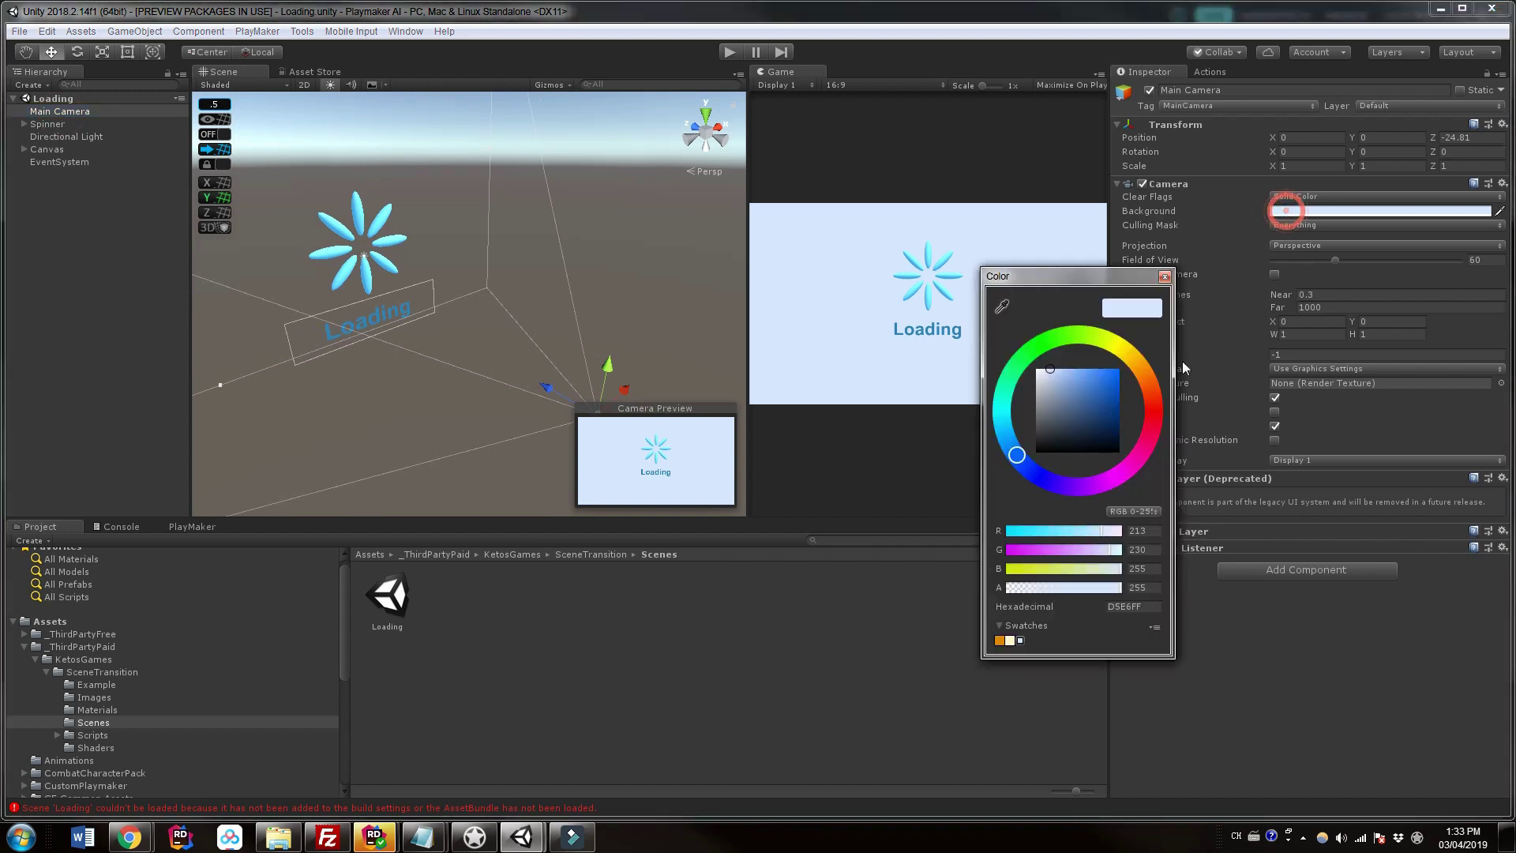
pyautogui.moveTo(1103, 412); pyautogui.dragTo(1089, 384)
pyautogui.click(1164, 276)
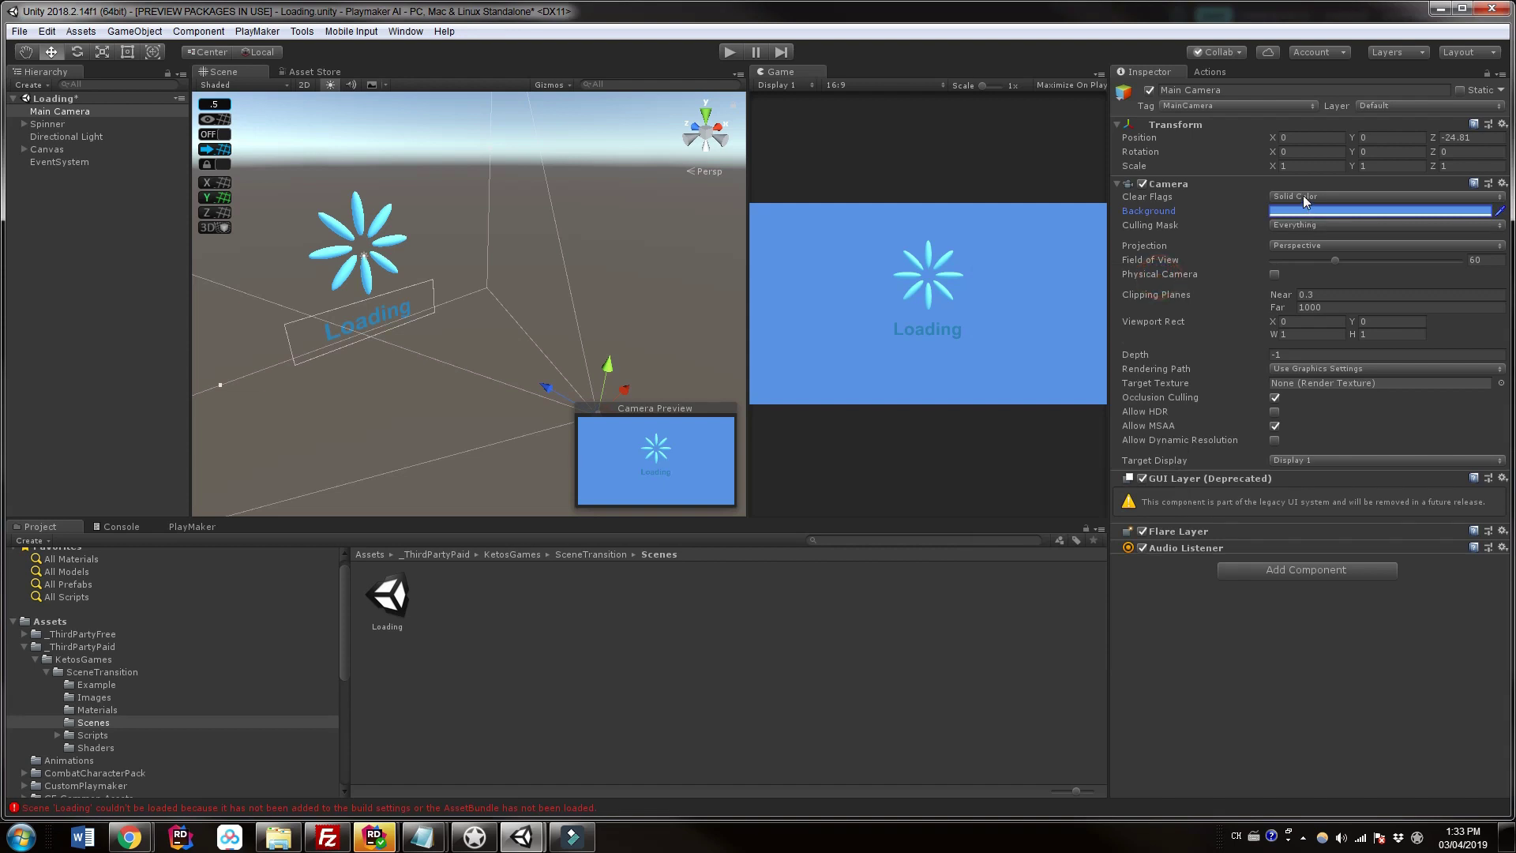
# Set the Clear Flags of the Loading scene's Main Camera to Skybox
pyautogui.click(1304, 197)
pyautogui.click(1310, 214)
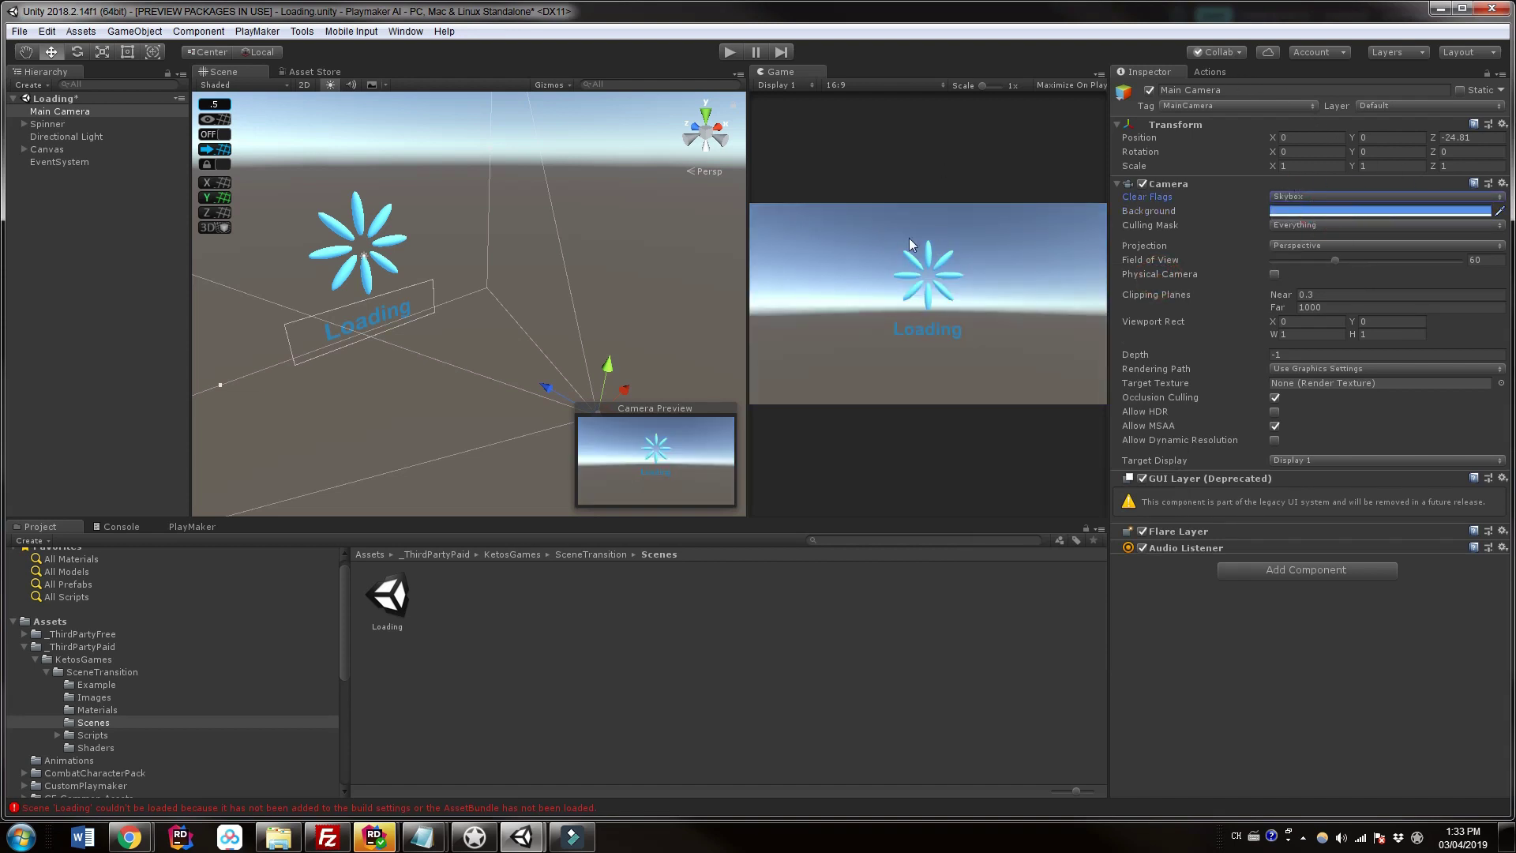
pyautogui.moveTo(434, 410); pyautogui.dragTo(400, 291, button='middle')
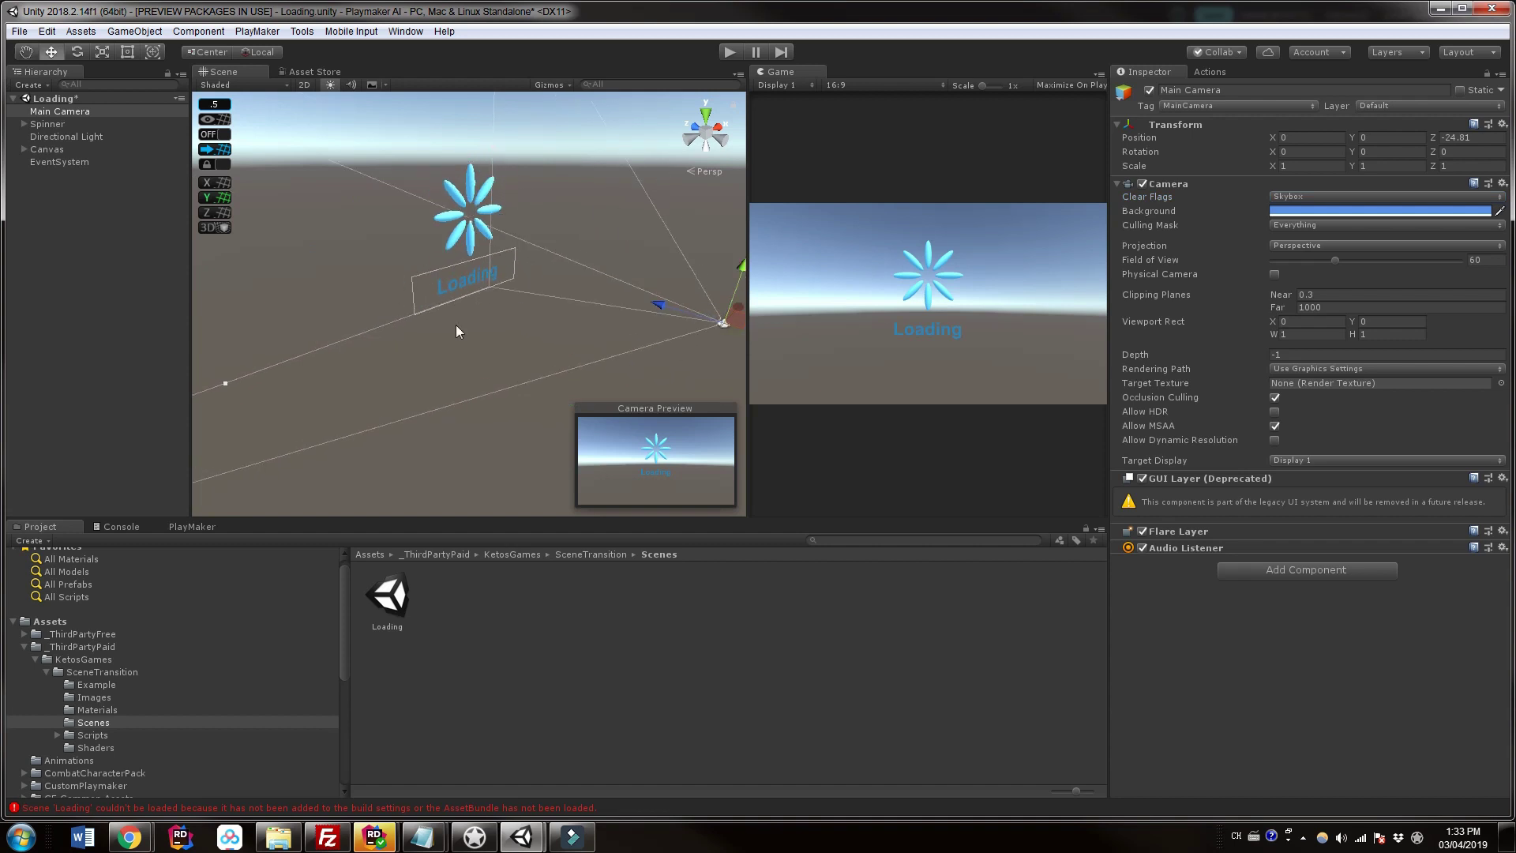